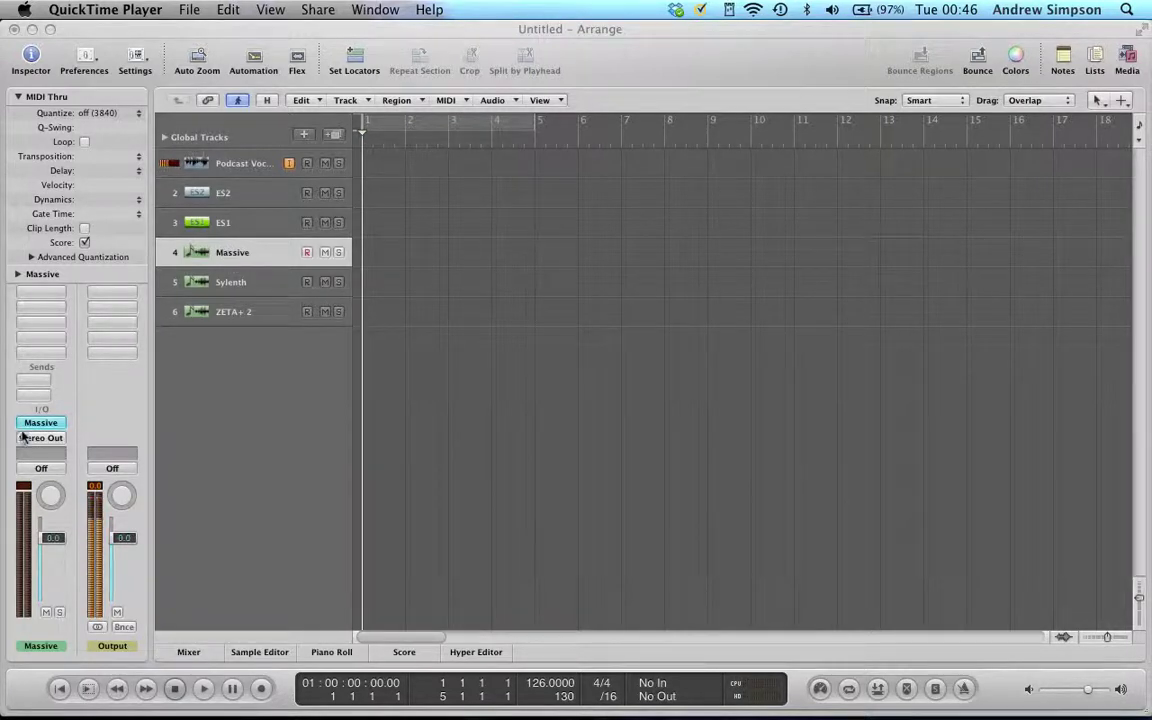
Enable the on-screen musical typing keyboard, open the Massive instrument from its channel strip, and display envelope 4
left_click(32, 425)
key("Caps_Lock")
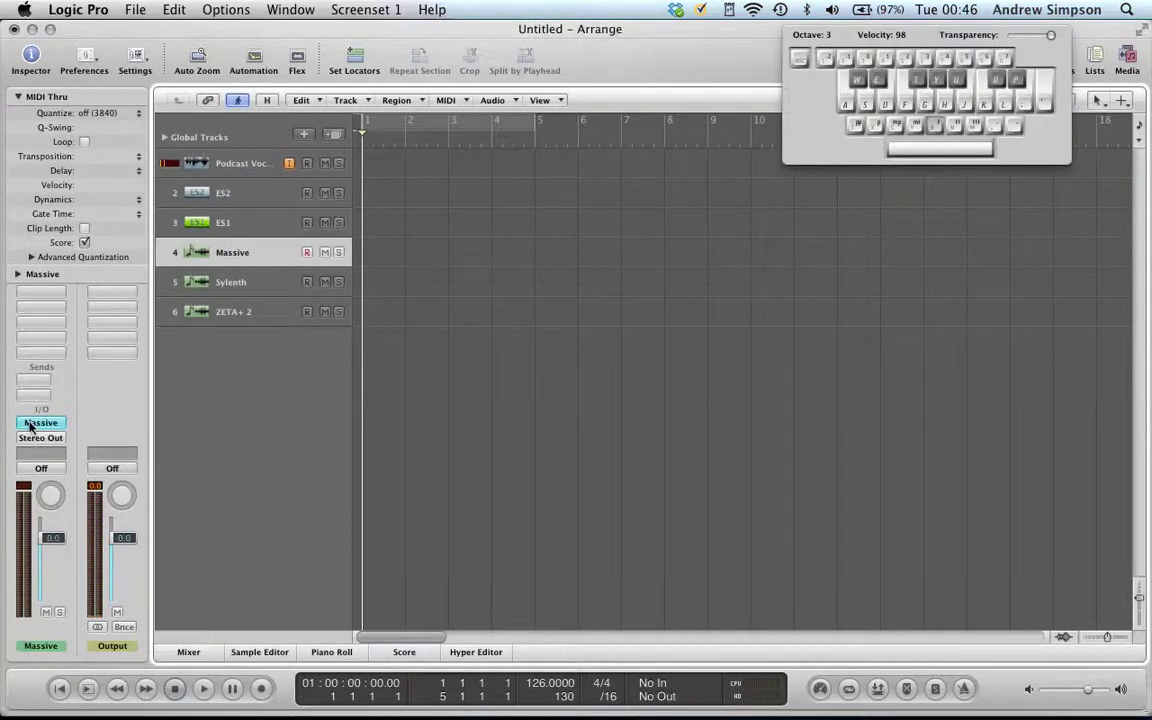
left_click(31, 424)
left_click_drag(370, 68, 383, 8)
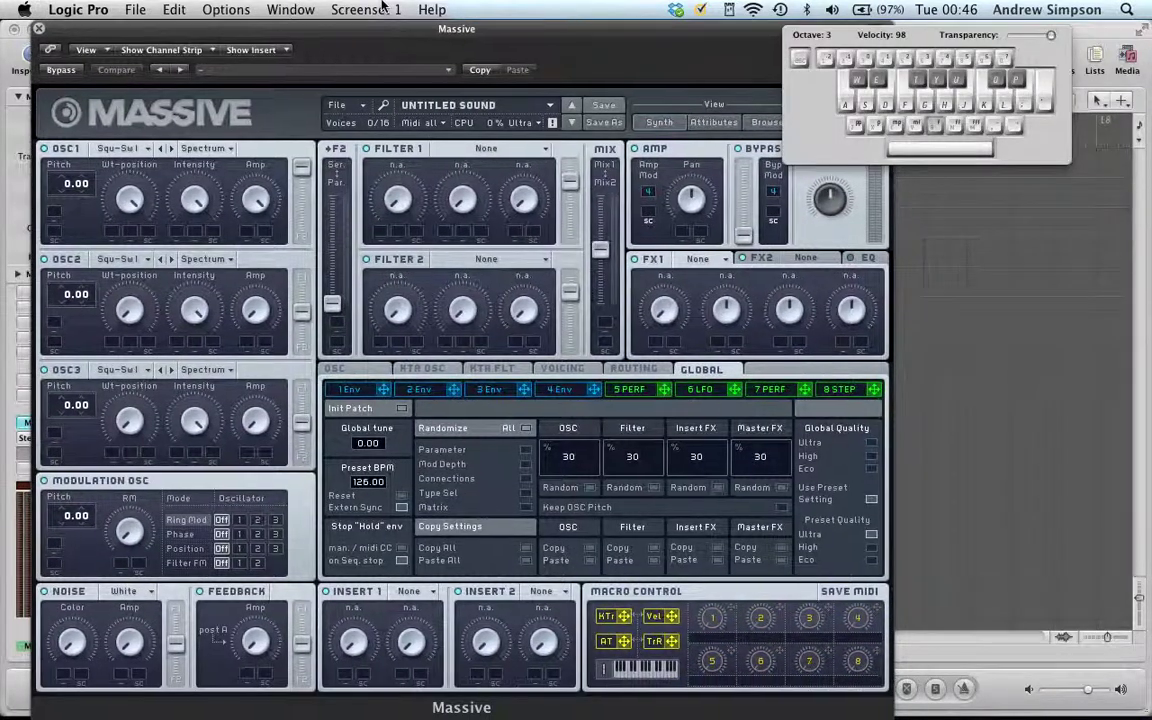
left_click(563, 394)
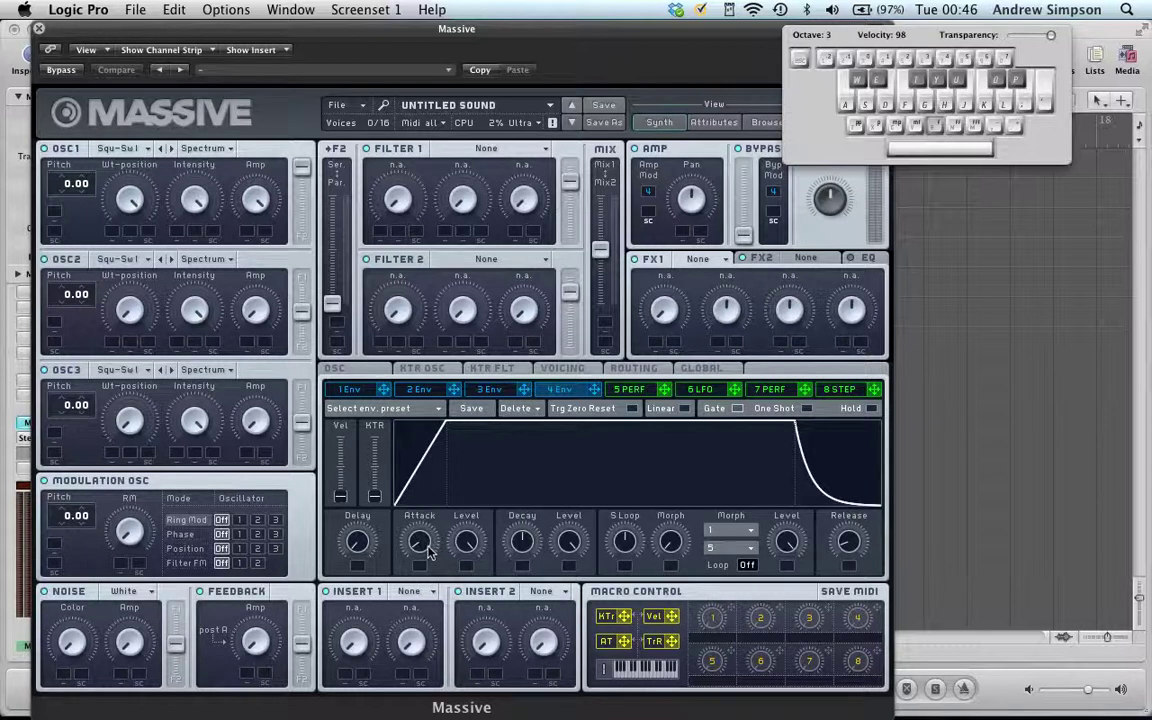
Shorten envelope 4's attack, audition it against a long attack, and return it to a short attack
left_click_drag(428, 551, 433, 563)
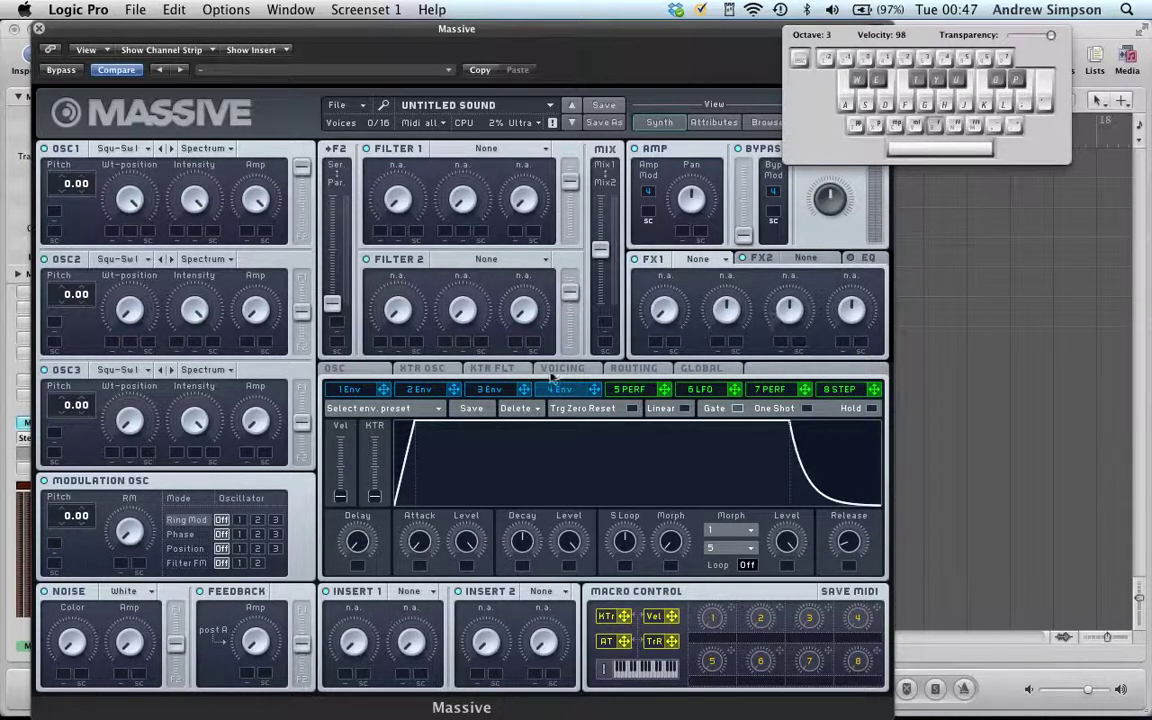
key("a")
left_click_drag(426, 545, 419, 484)
key("a")
key("a")
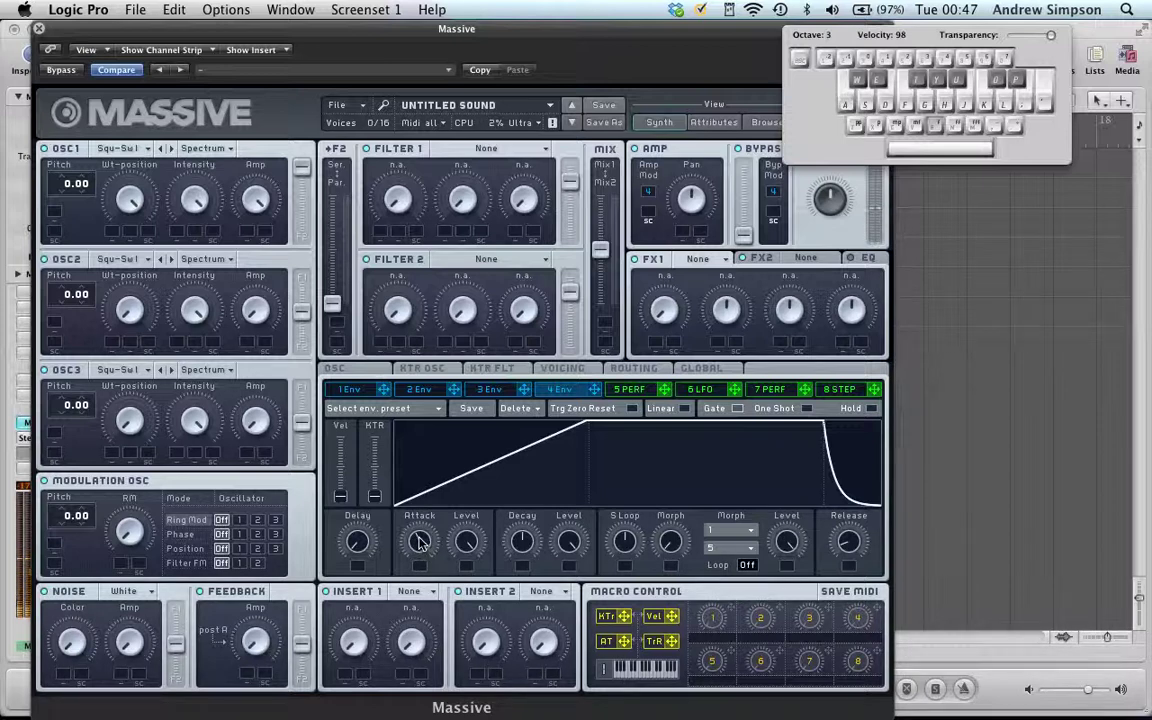
left_click_drag(424, 556, 434, 580)
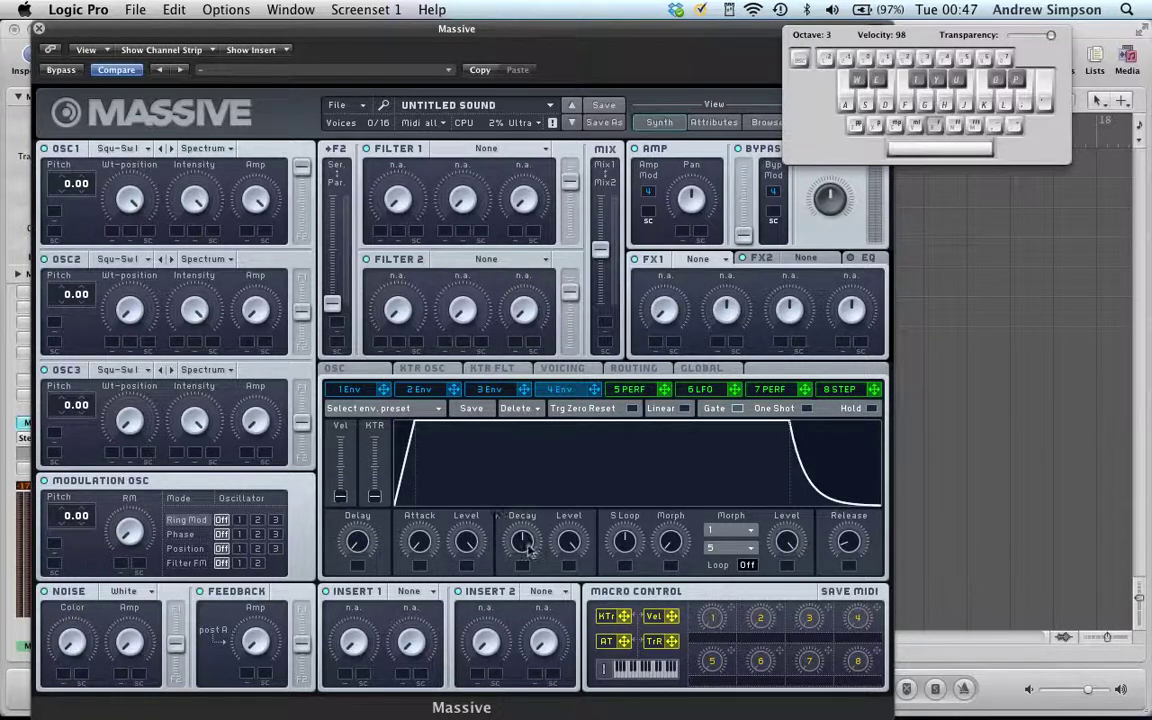
Raise envelope 4's decay time to maximum, lower its decay level to minimum, and play a note
left_click_drag(523, 537, 504, 447)
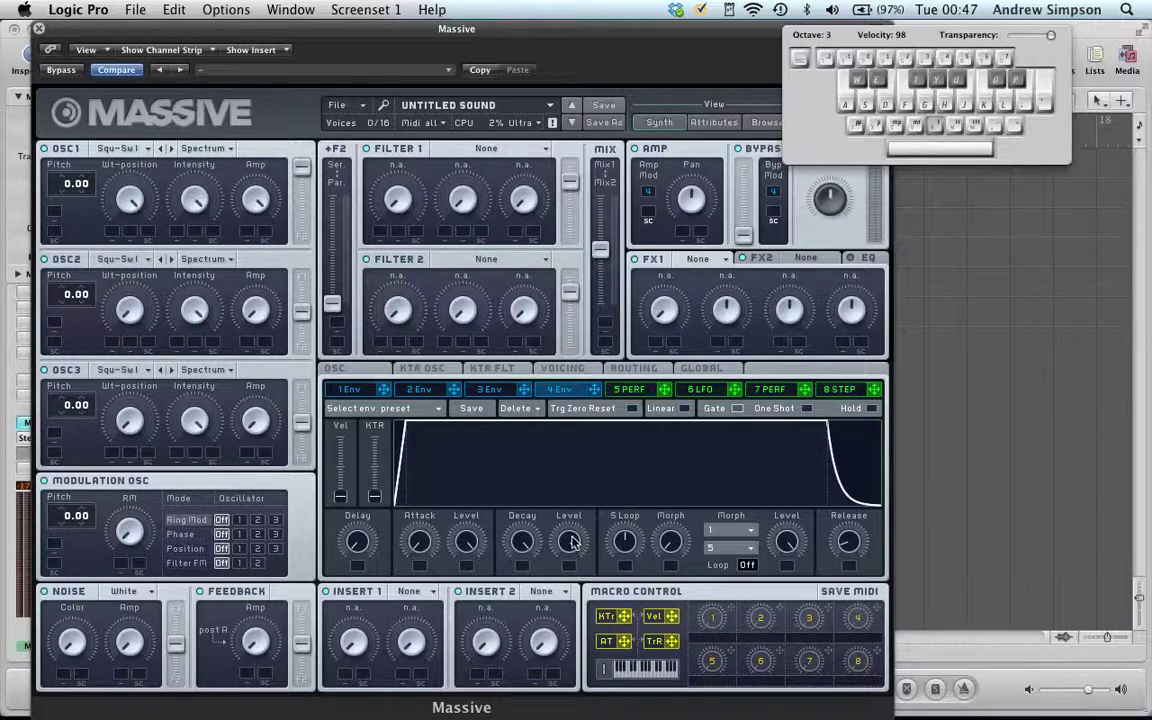
left_click_drag(572, 542, 599, 708)
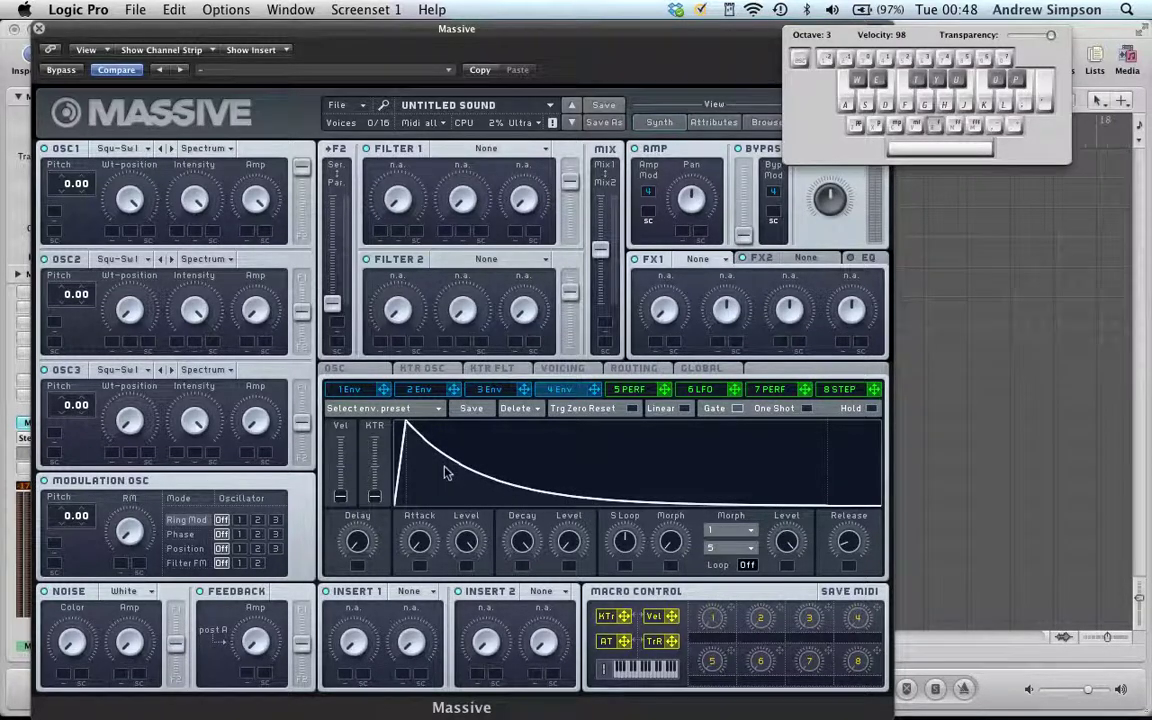
key("a")
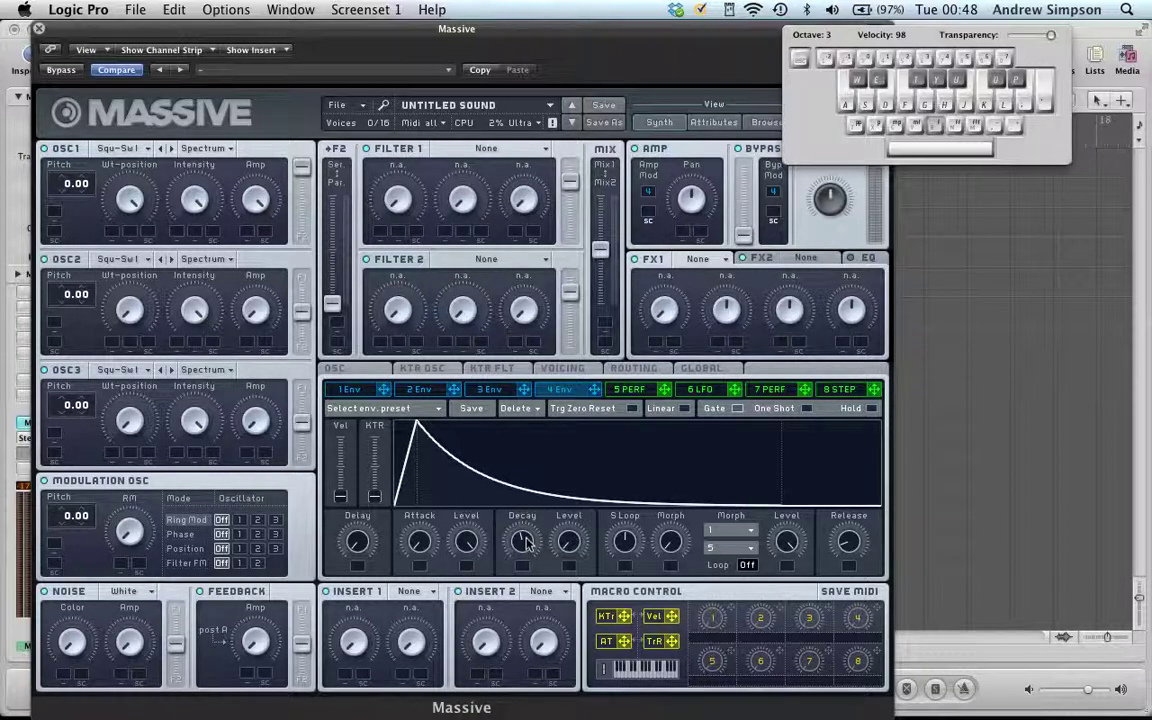
Shorten envelope 4's decay time, audition it with a few notes, and raise it back to about mid-range
left_click_drag(526, 543, 560, 627)
key("a")
key("a")
left_click_drag(524, 541, 524, 515)
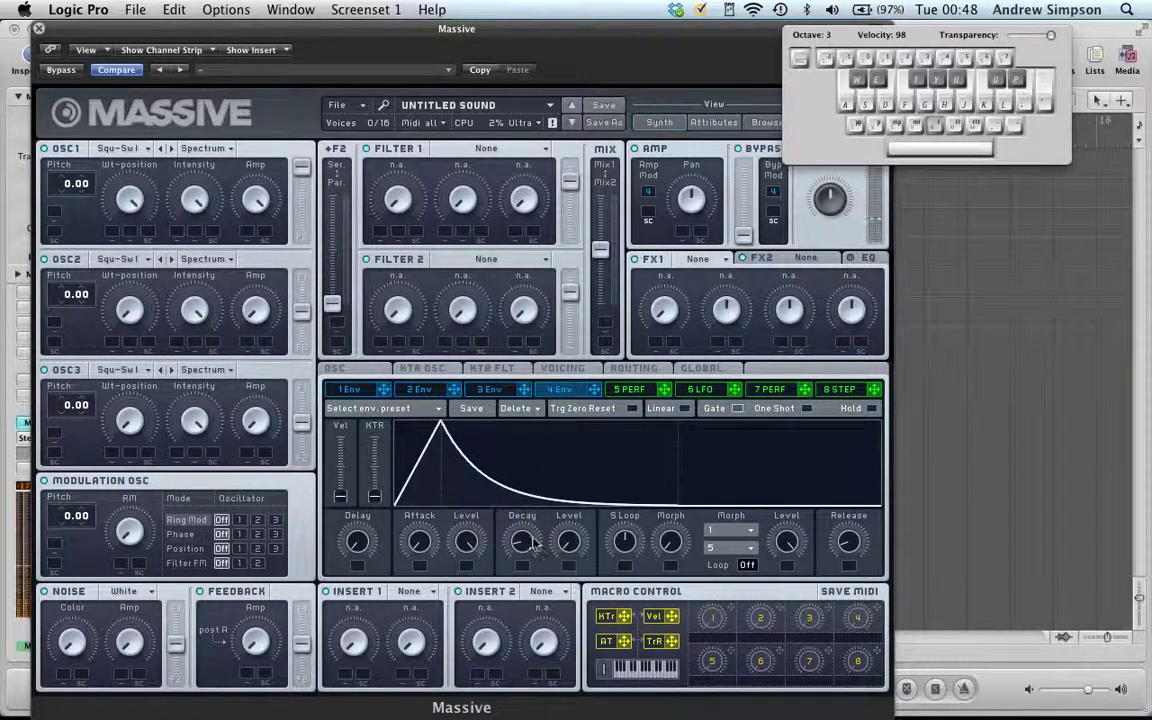
left_click_drag(527, 549, 524, 501)
Raise envelope 4's decay level partway, audition the sustained note, and bring the level up to maximum
left_click_drag(568, 554, 560, 512)
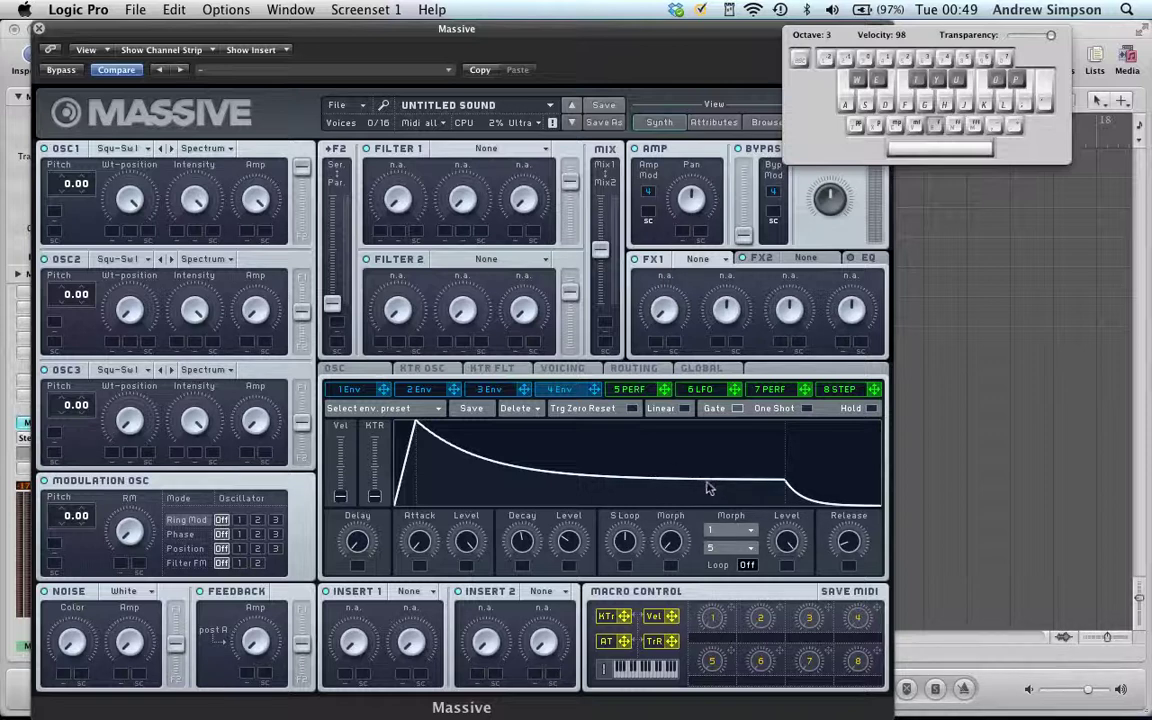
key("a")
left_click_drag(577, 550, 569, 505)
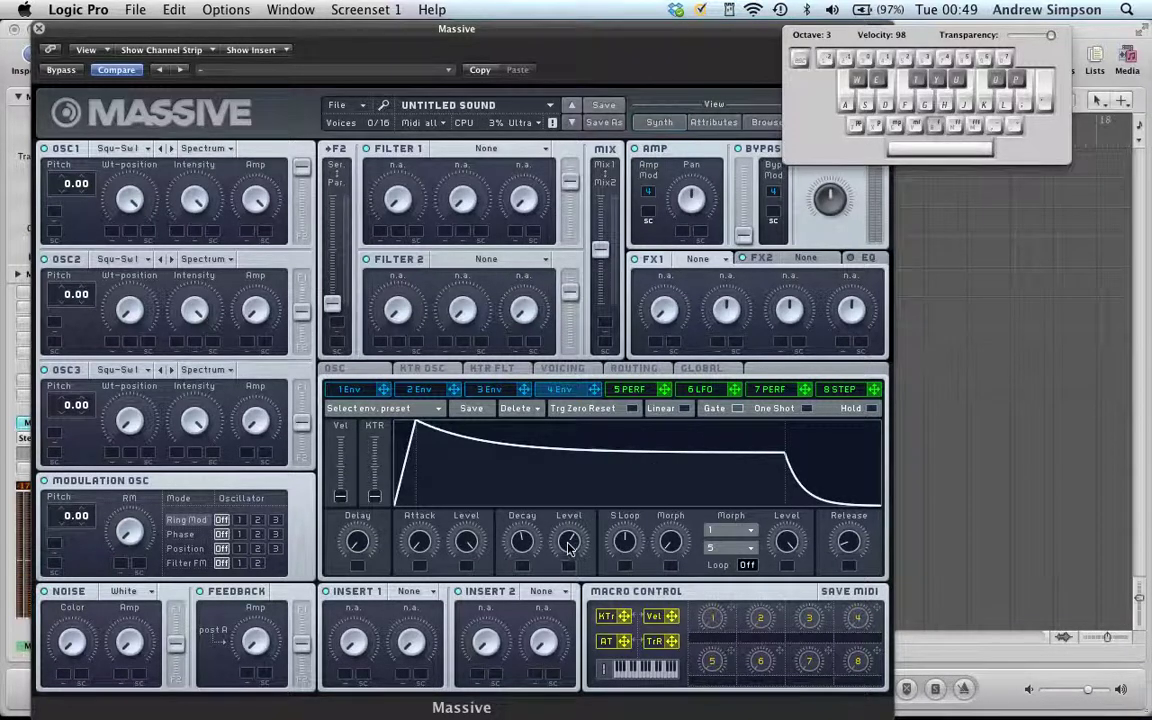
left_click_drag(569, 545, 569, 500)
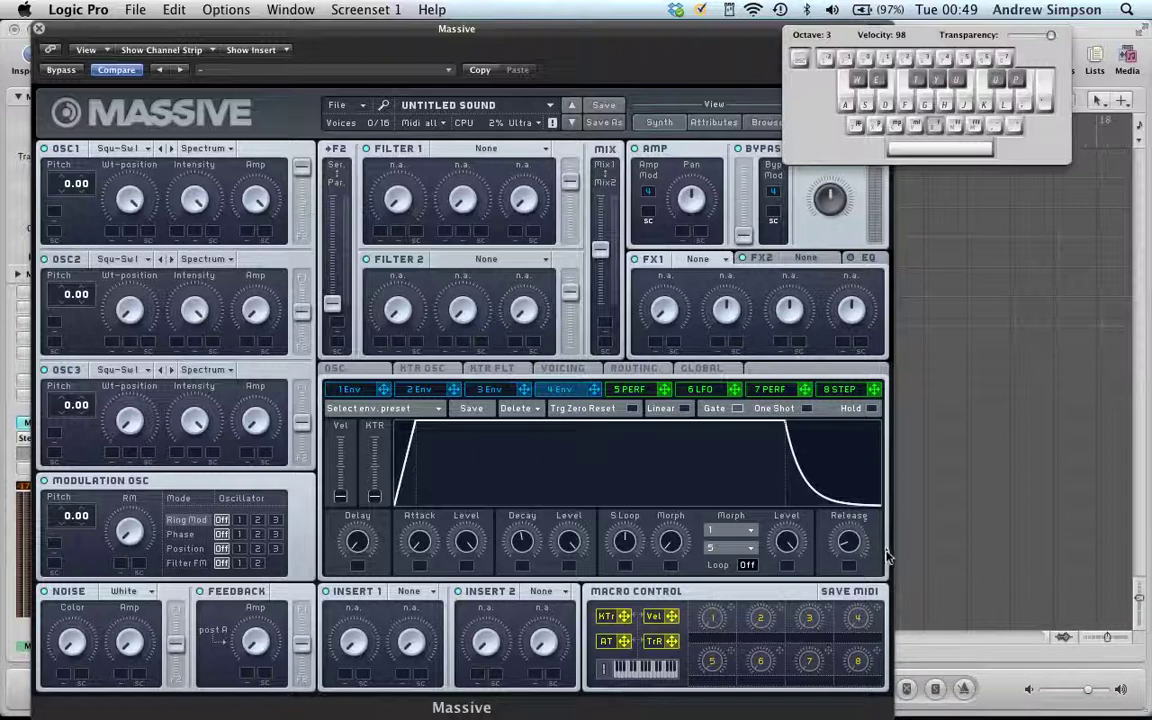
Shorten envelope 4's release to a very quick fade and audition it with the musical typing keyboard
left_click_drag(849, 546, 878, 574)
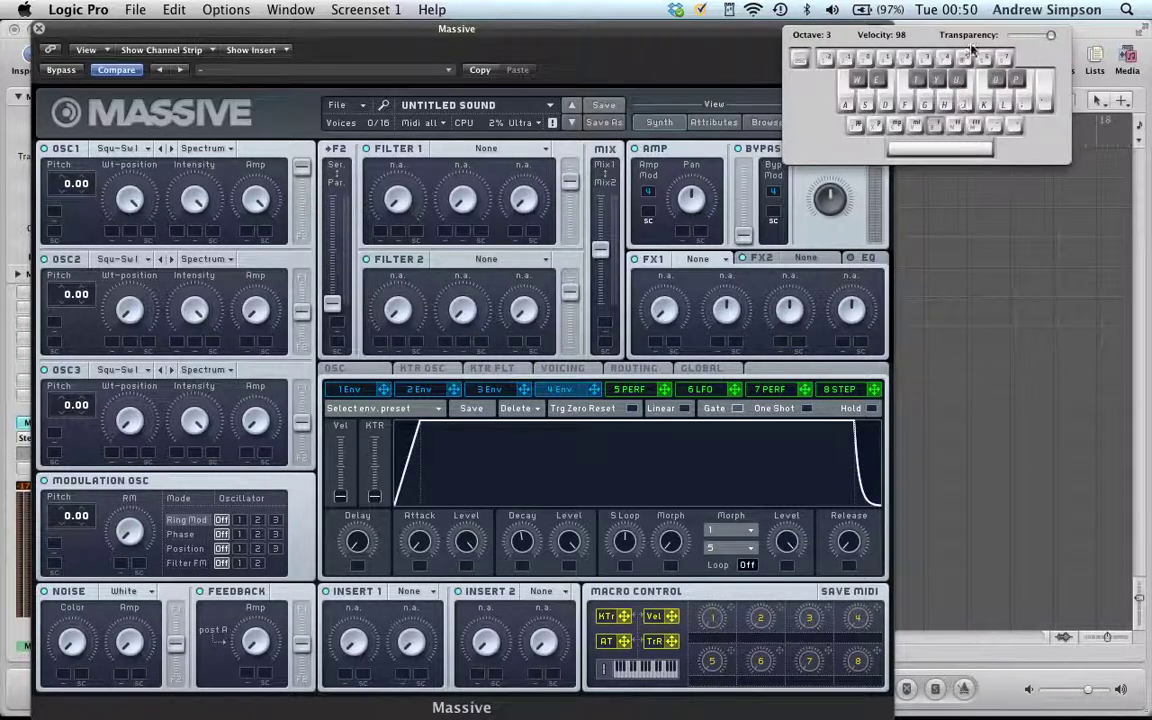
key("super+Tab")
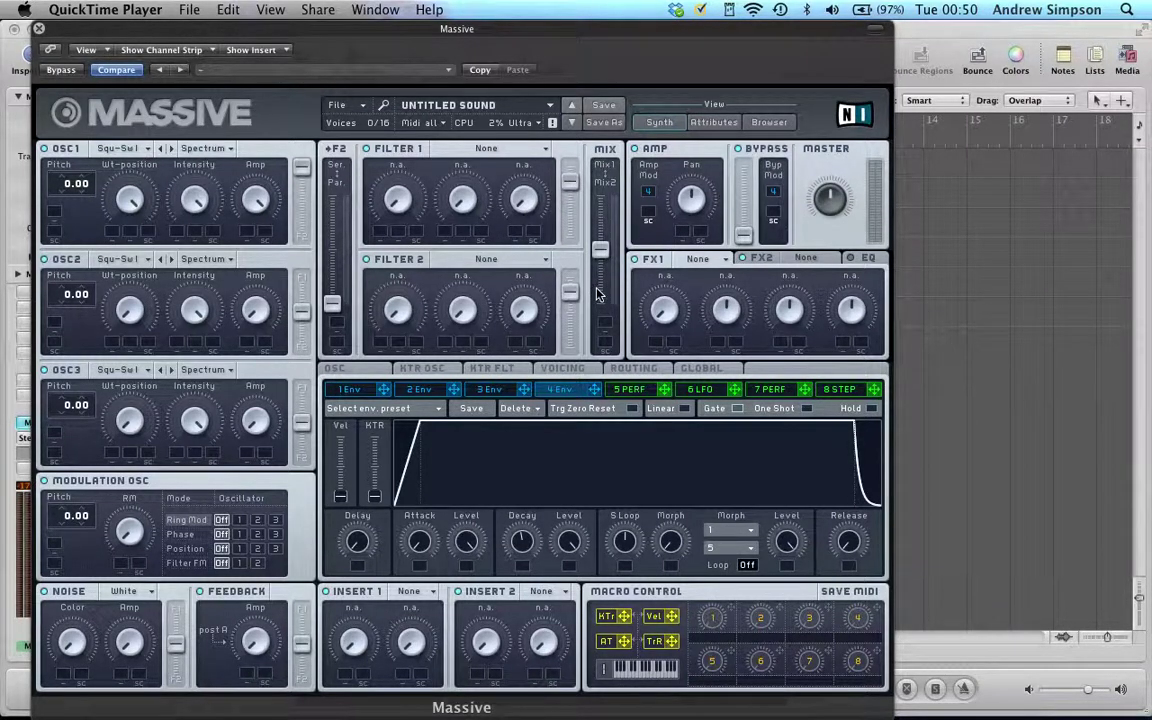
left_click(820, 48)
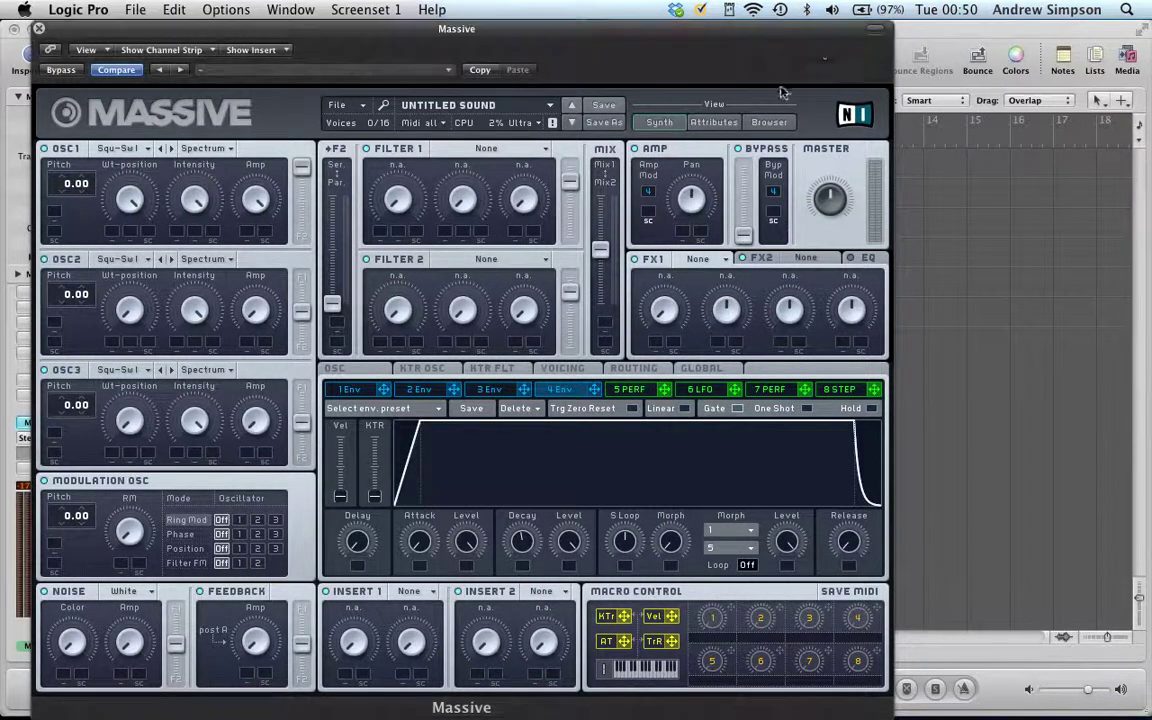
key("Caps_Lock")
key("a")
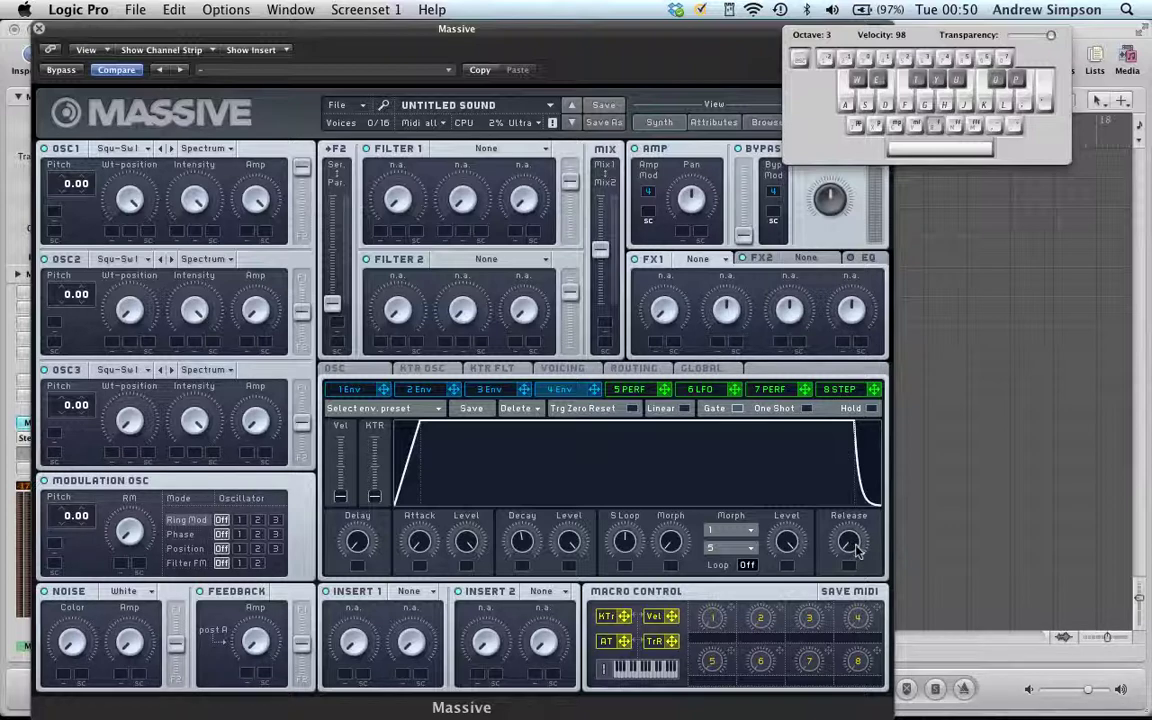
Lengthen envelope 4's release to a long tail and bring it back down to a moderate length
left_click_drag(855, 553, 870, 262)
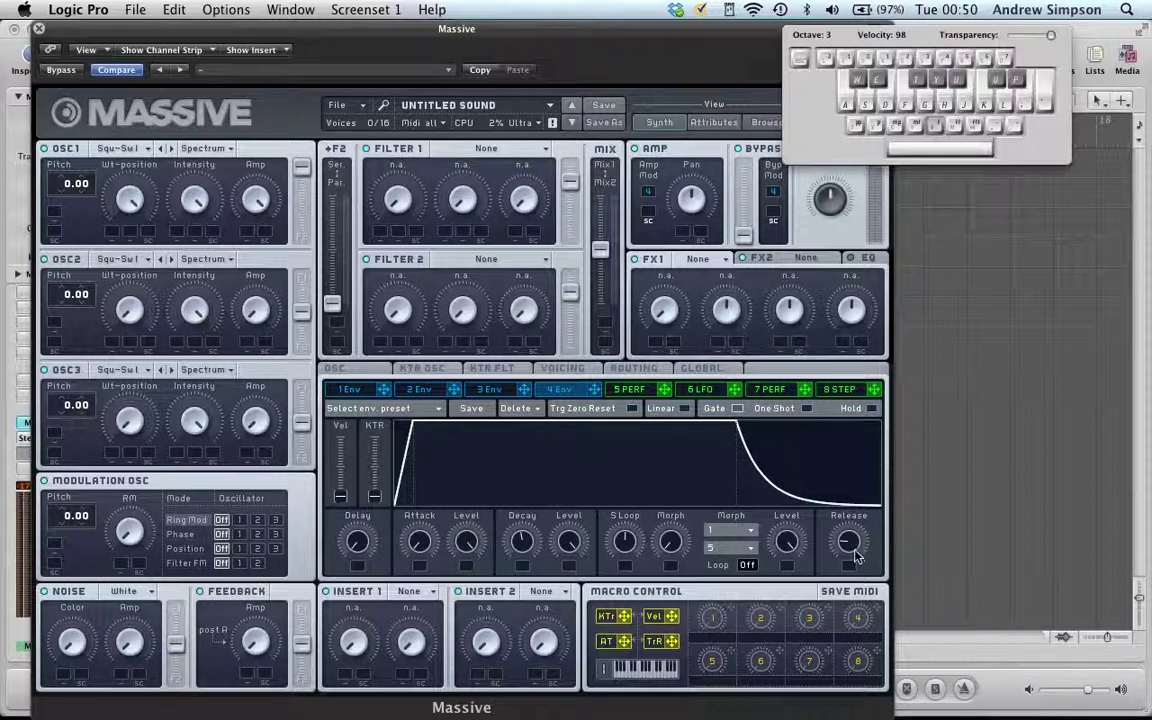
left_click_drag(853, 555, 866, 502)
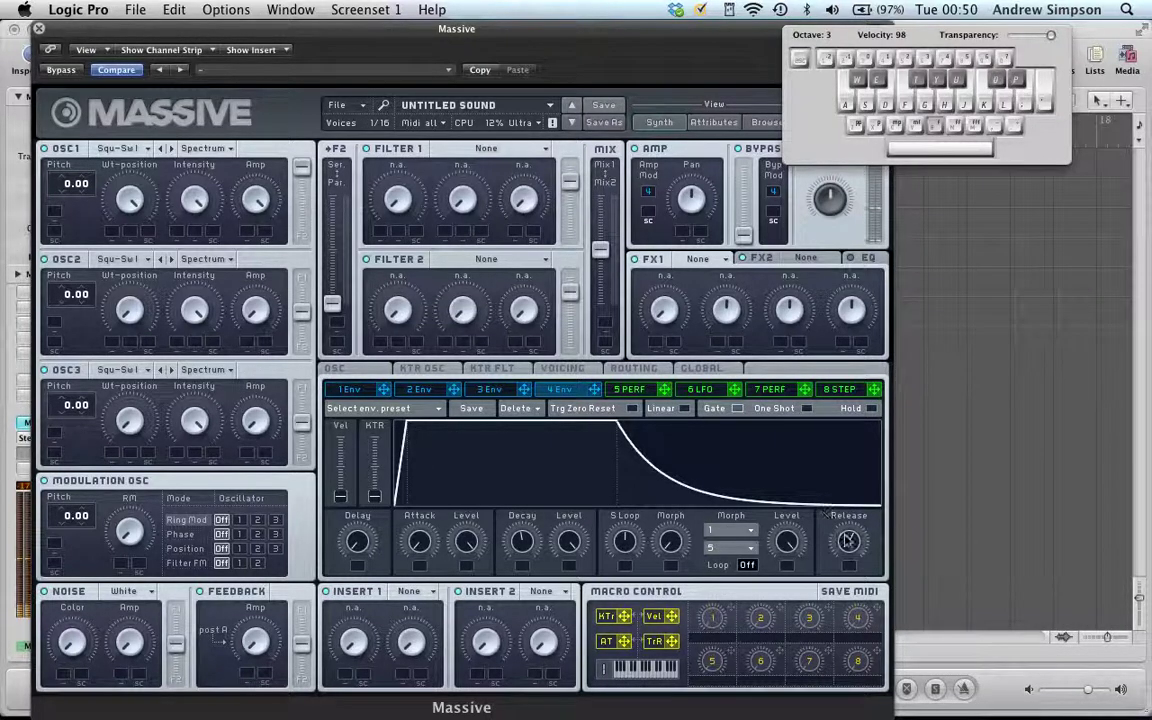
left_click_drag(851, 541, 862, 563)
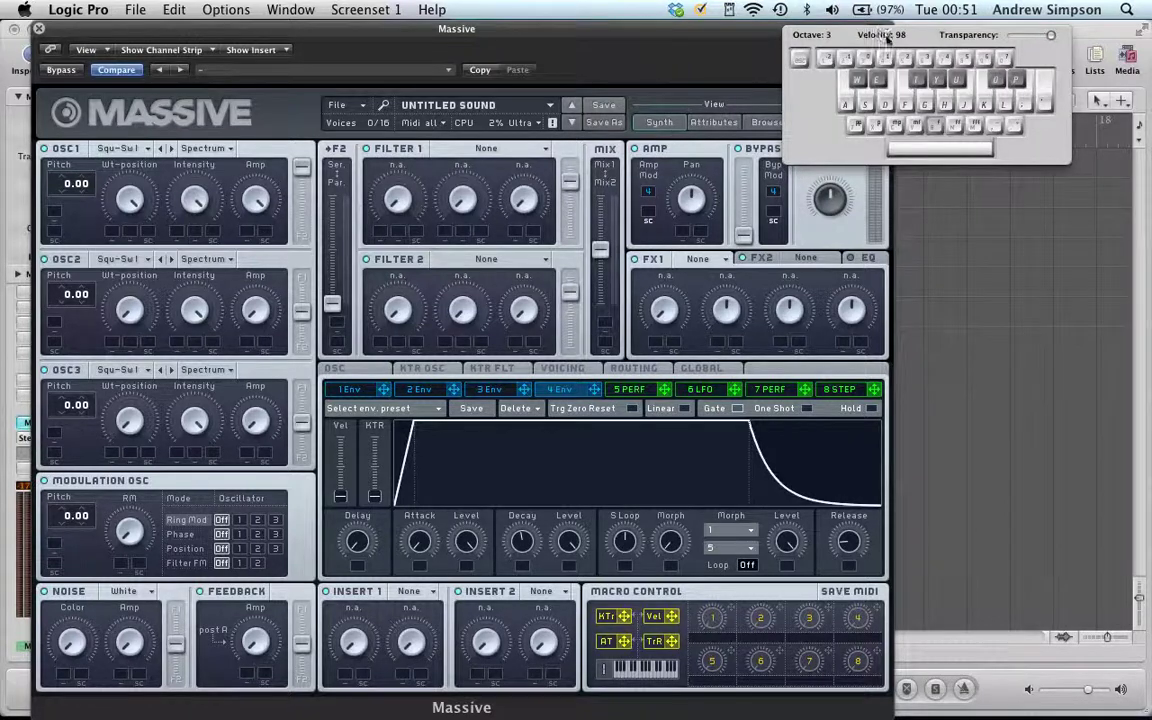
Move the musical typing keyboard aside and shift the Massive window so the selected track's channel strip is uncovered
left_click_drag(901, 33, 975, 17)
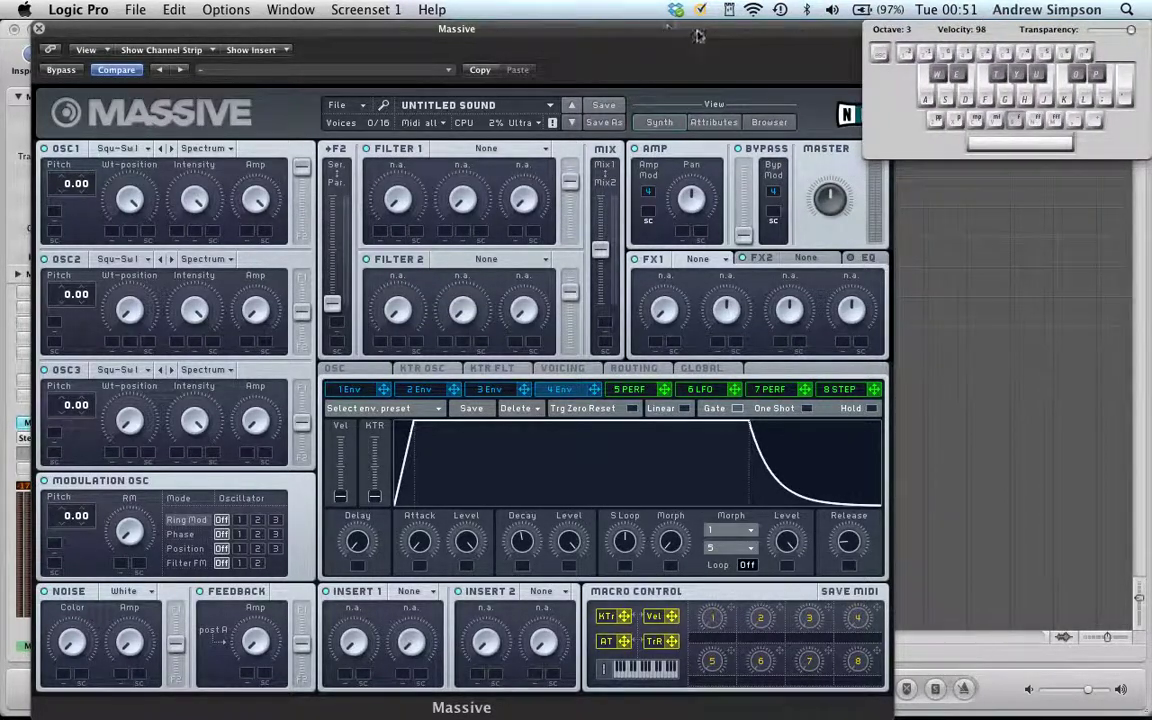
left_click_drag(545, 33, 628, 10)
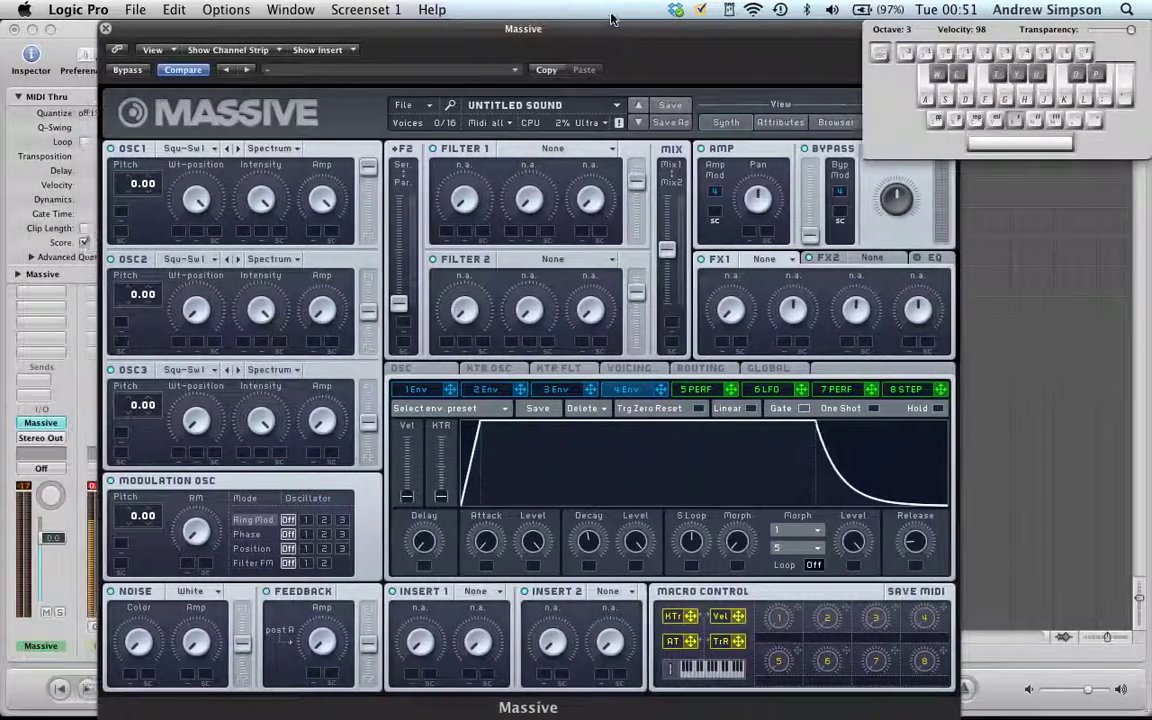
key("super+Tab")
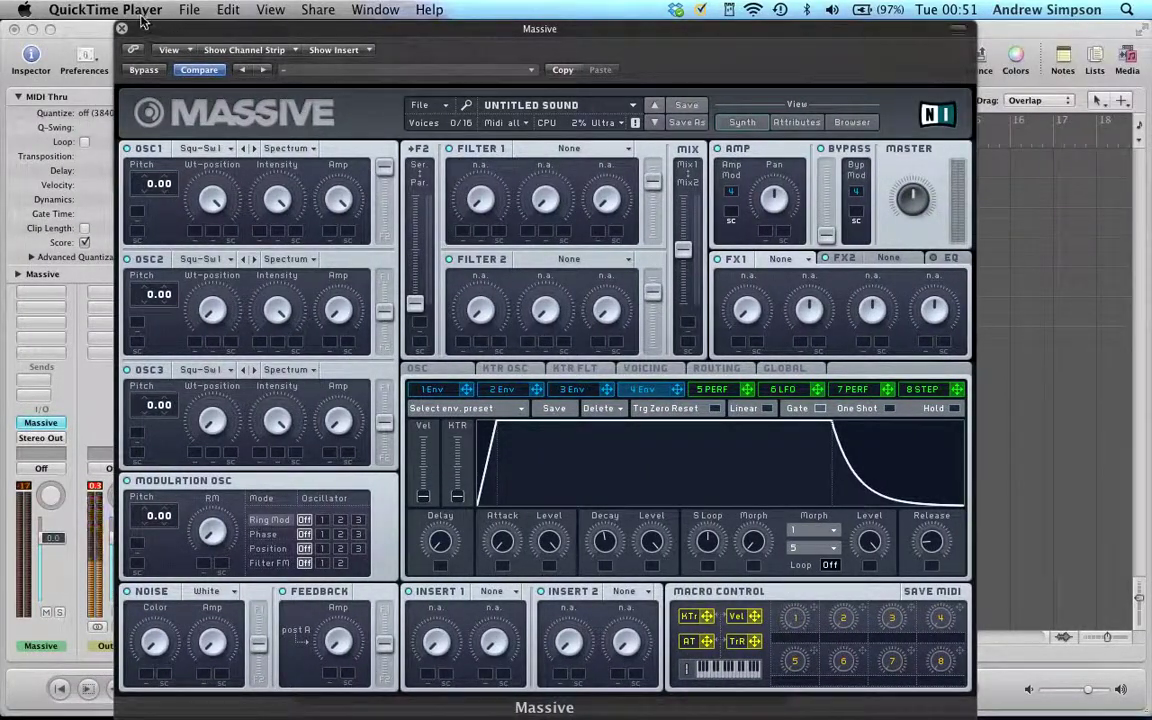
left_click(1027, 35)
left_click_drag(779, 33, 782, 33)
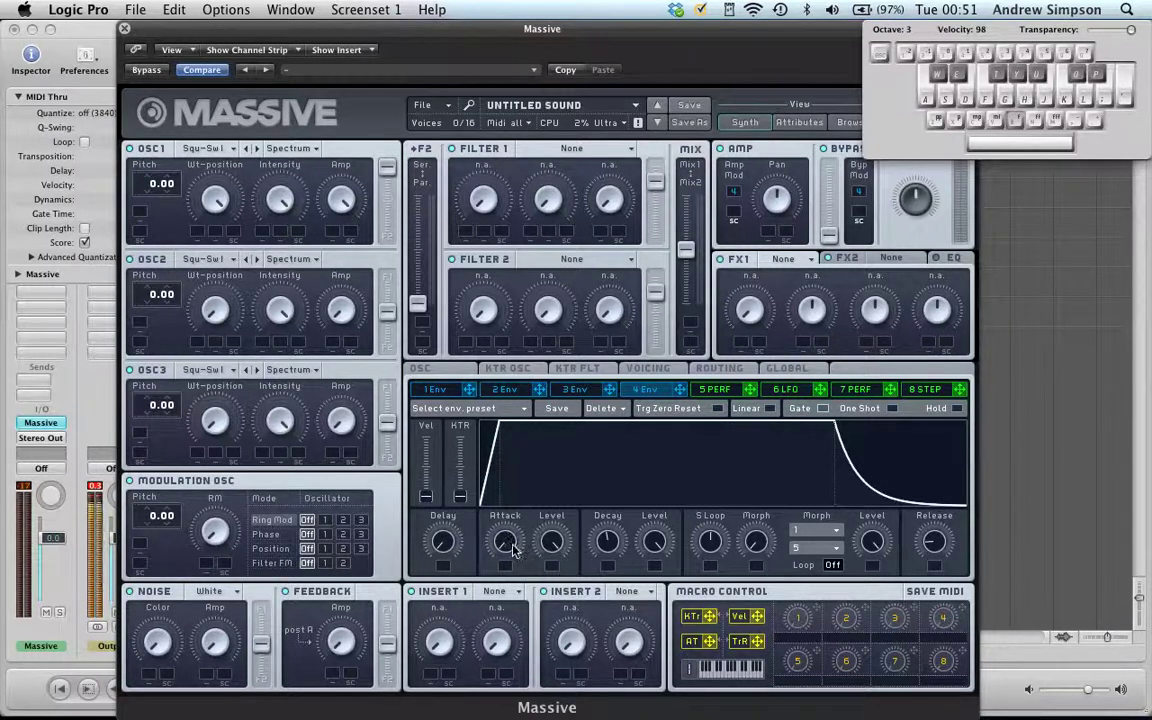
Lengthen envelope 4's attack, play notes to hear the slow fade-in, and return it to a short attack
mouse_move(508, 548)
left_mouse_down()
mouse_move(470, 494)
mouse_move(493, 510)
mouse_move(503, 540)
left_mouse_up()
key("a")
key("e")
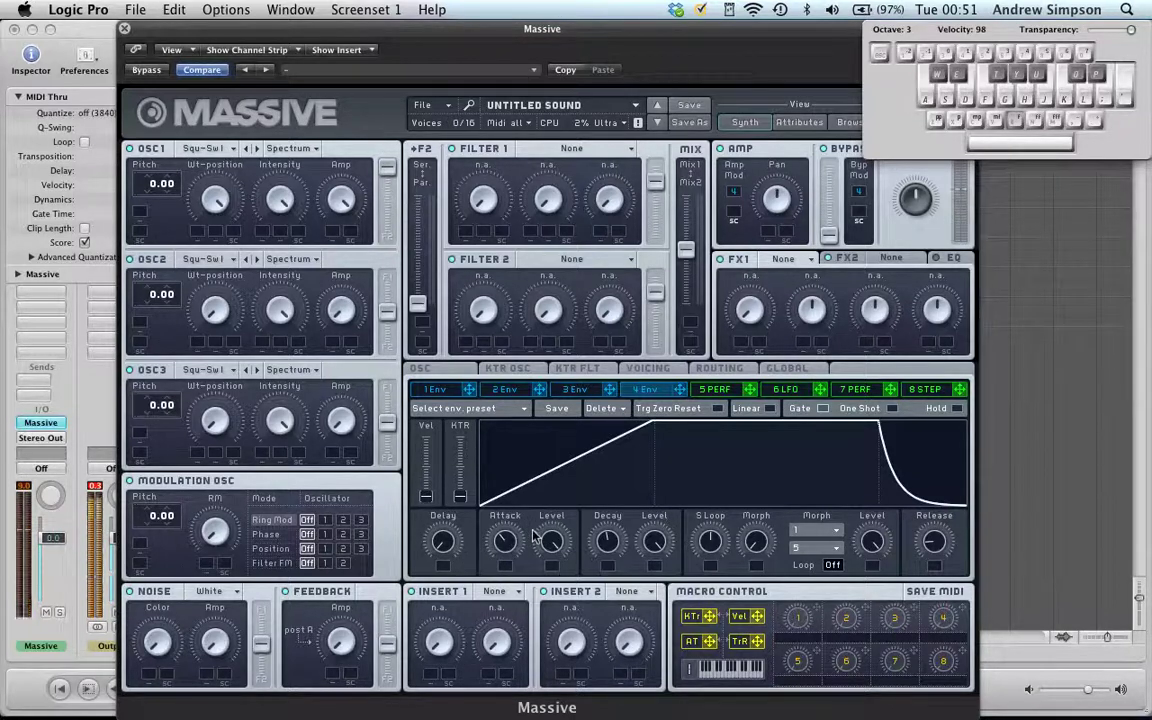
left_click_drag(490, 570, 470, 571)
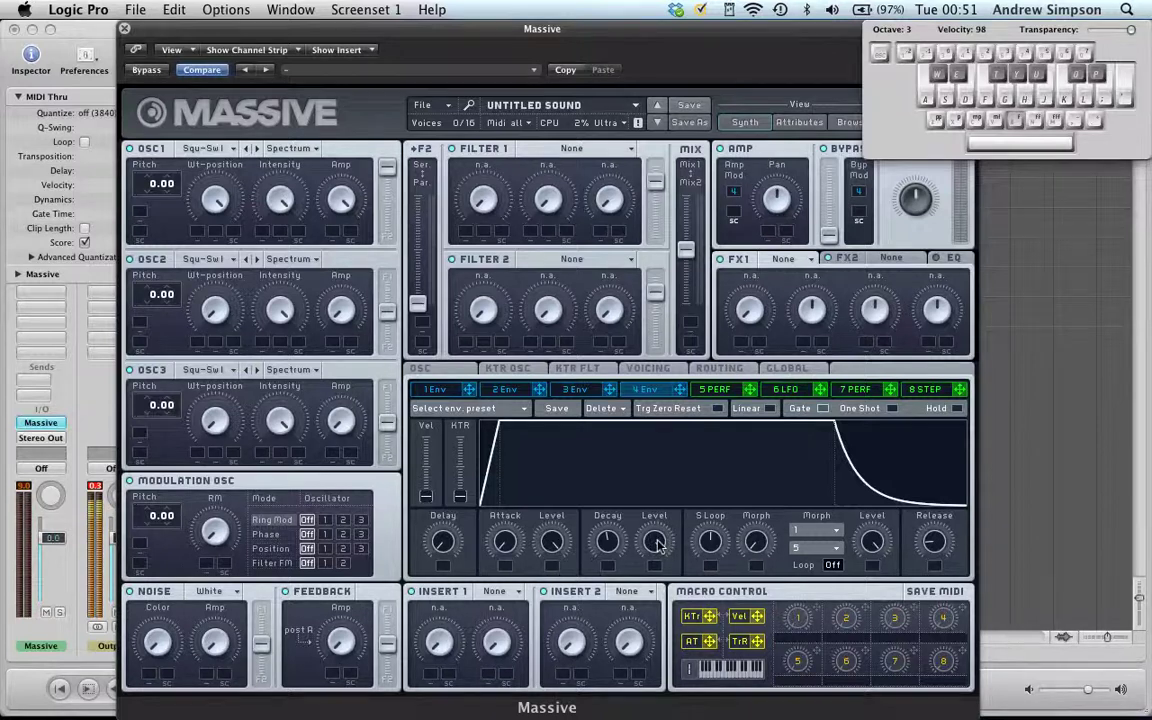
Lower envelope 4's decay level to minimum and shorten its decay time slightly, keeping the envelope in view
left_click_drag(655, 544, 702, 716)
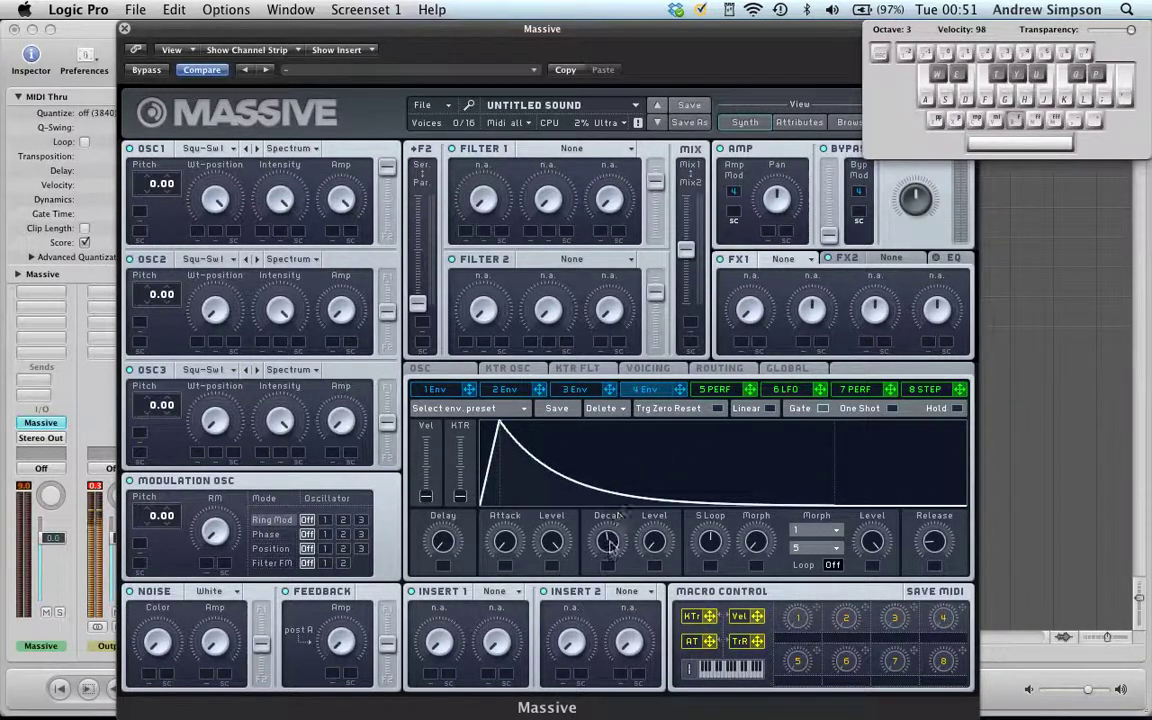
left_click_drag(607, 540, 612, 560)
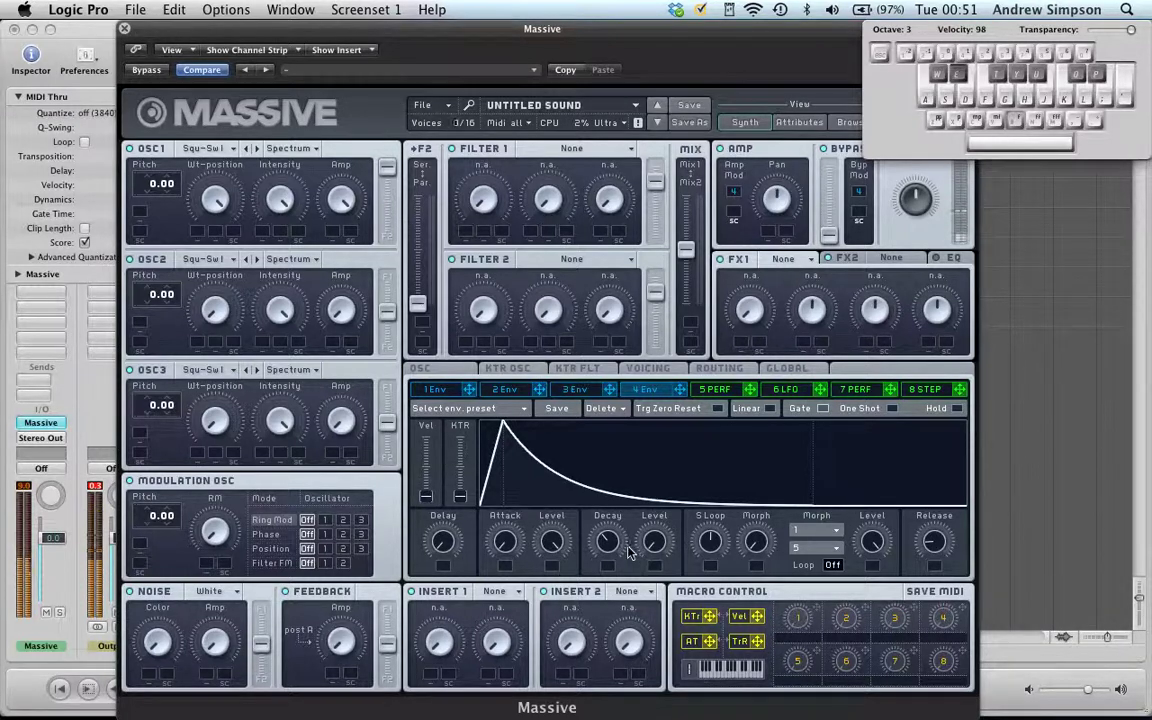
left_click(645, 369)
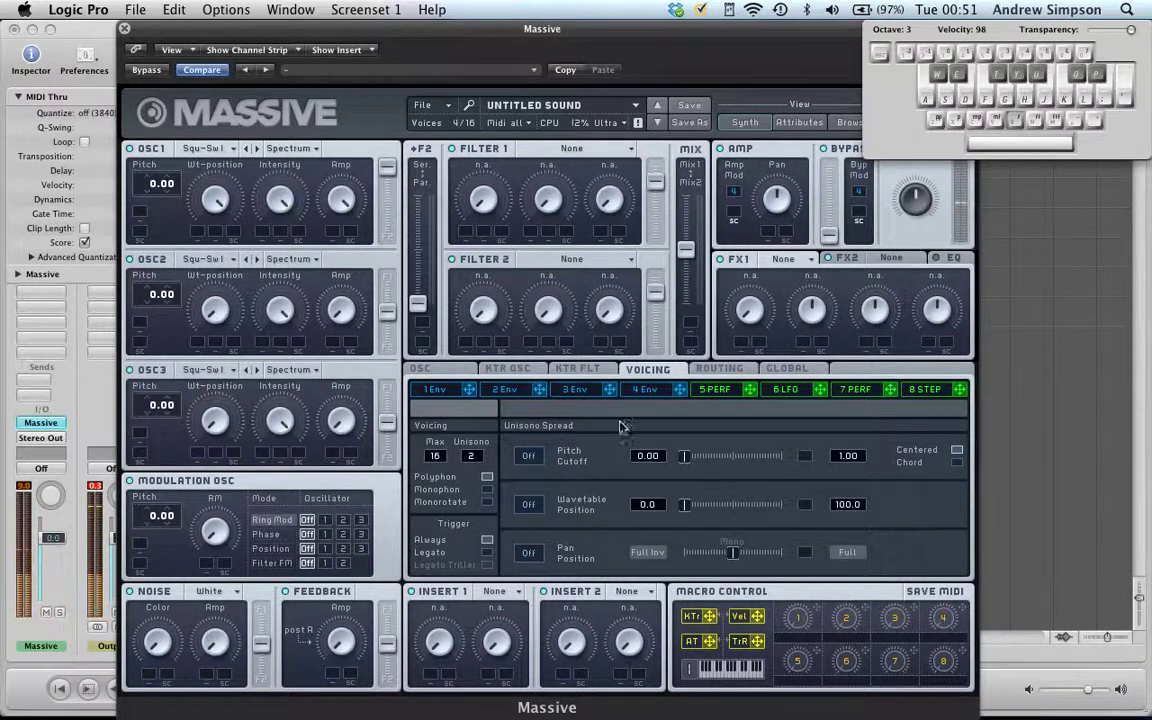
left_click(652, 389)
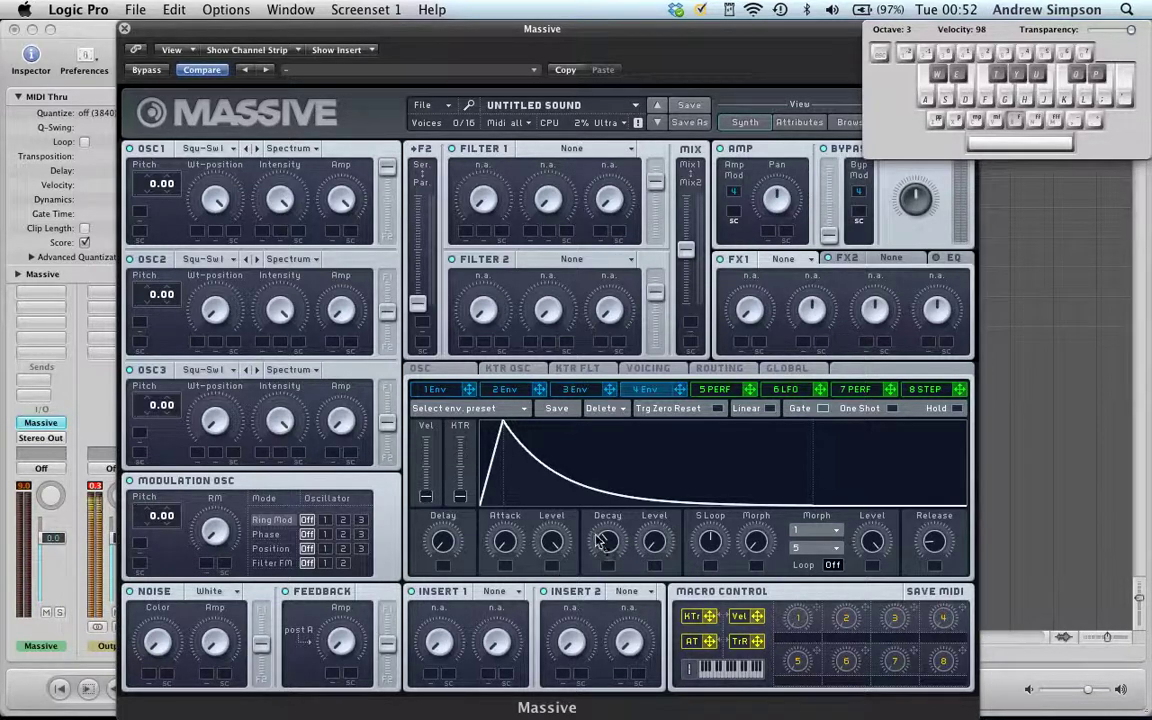
Set both the decay time and decay level of envelope 4 to maximum
left_click_drag(610, 548, 548, 405)
left_click_drag(655, 543, 517, 123)
key("super+Tab")
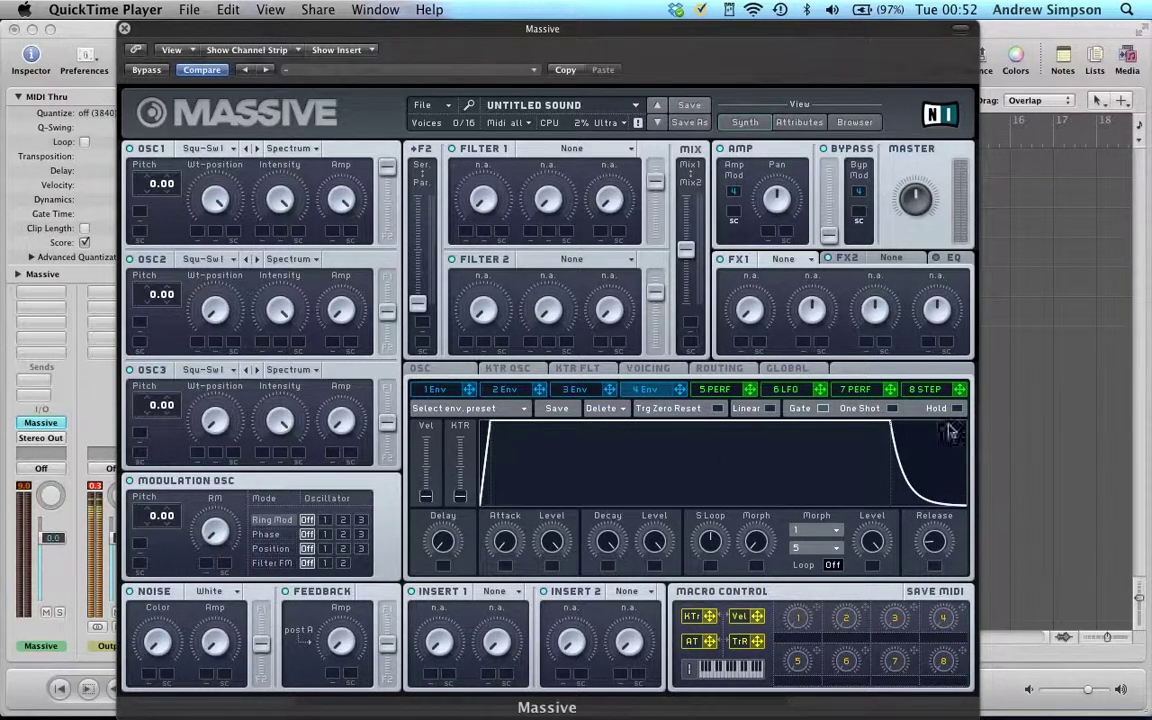
View the curve of envelope 1 and compare it with envelope 4
left_click(552, 366)
left_click(435, 390)
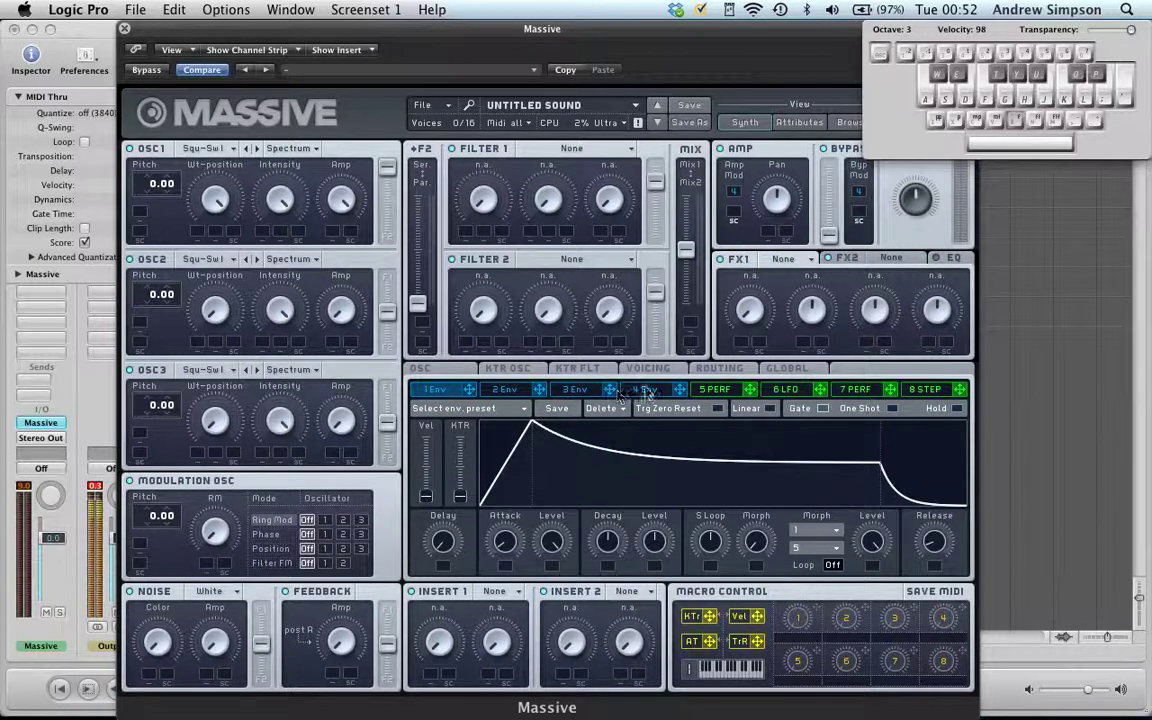
left_click(648, 390)
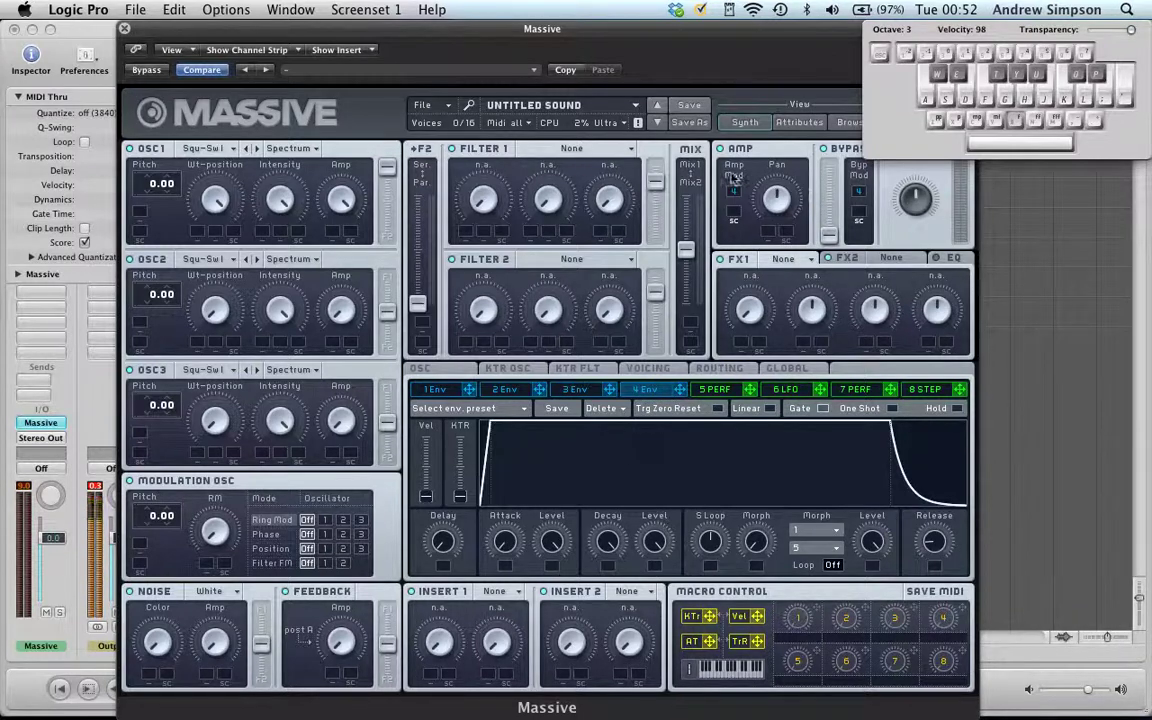
In envelope 3, lower the decay level to minimum and shorten the decay time to a quick drop
left_click(578, 389)
left_click_drag(656, 541, 650, 620)
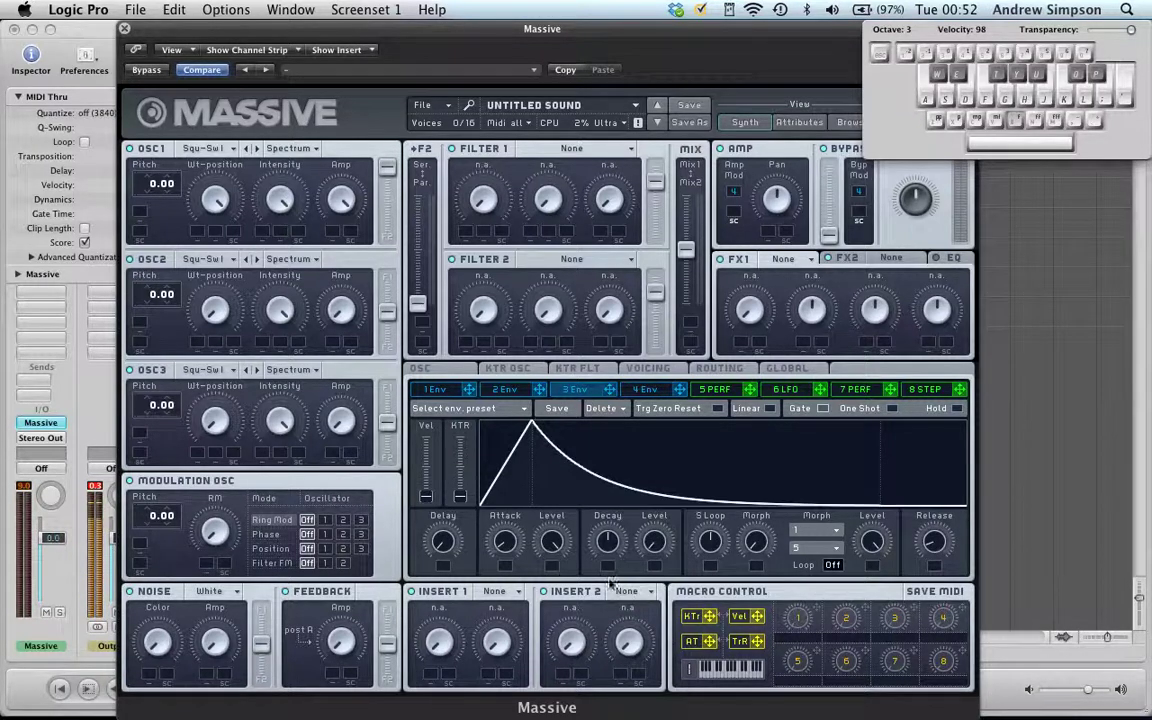
left_click_drag(607, 541, 622, 634)
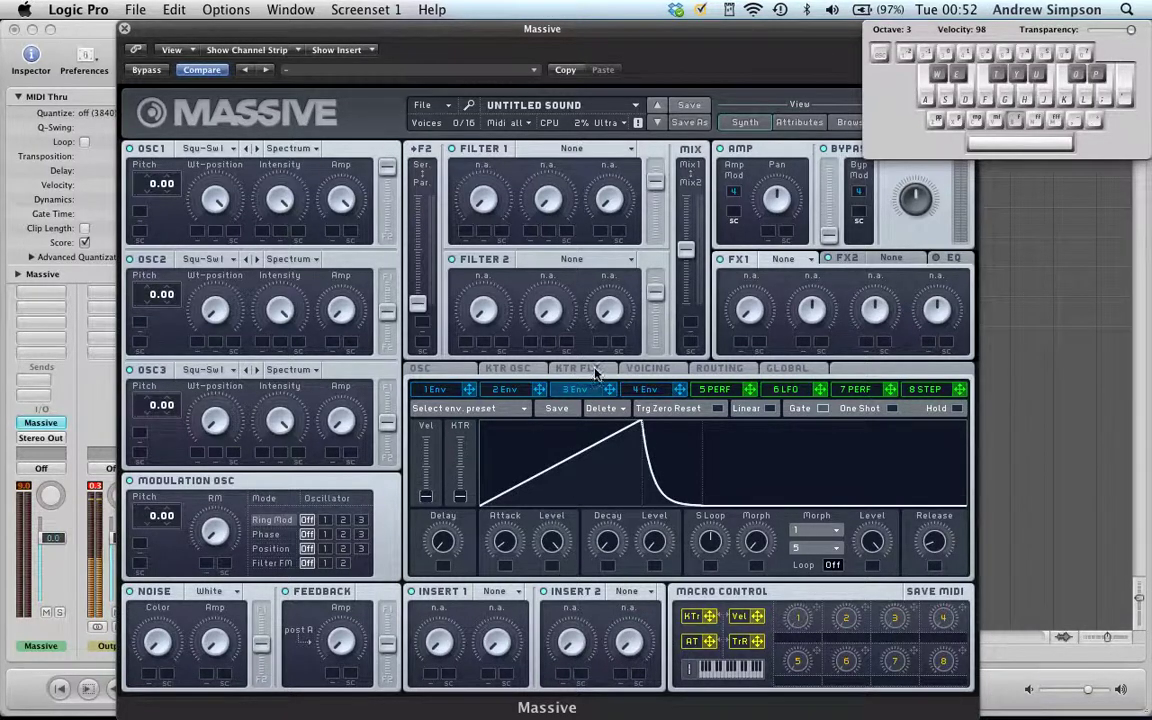
Lower envelope 3's attack level and decay level to minimum, and close Massive
left_click_drag(548, 541, 548, 575)
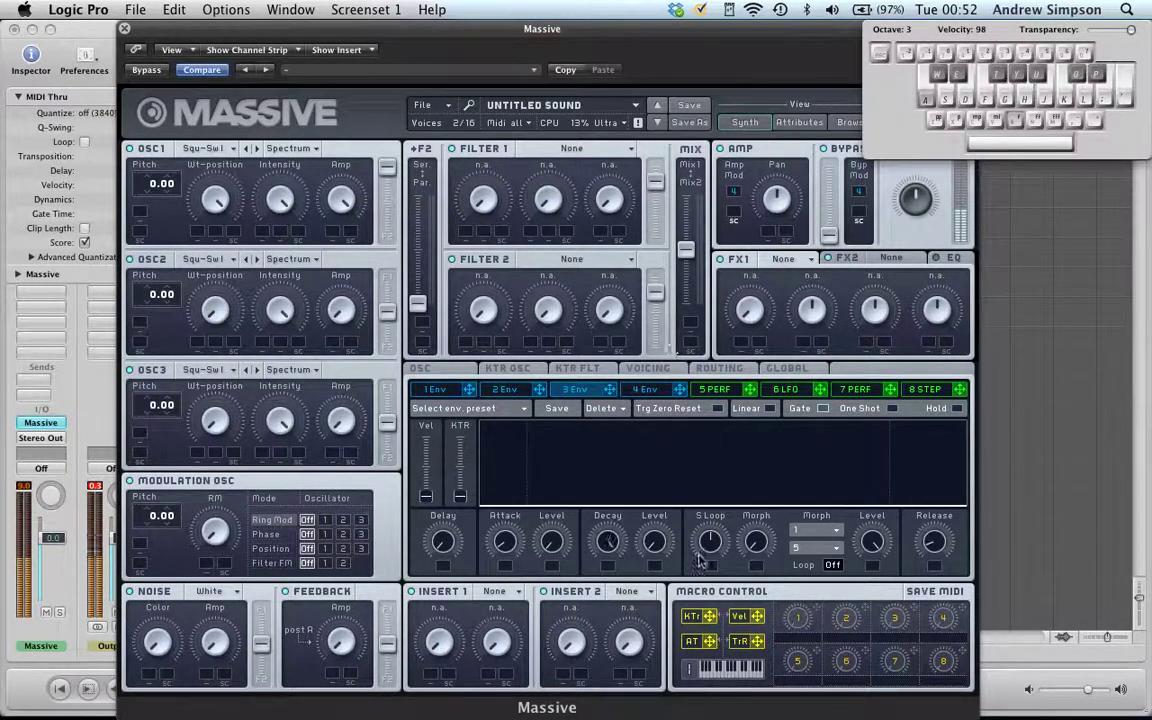
mouse_move(659, 543)
left_mouse_down()
mouse_move(638, 478)
mouse_move(644, 648)
left_mouse_up()
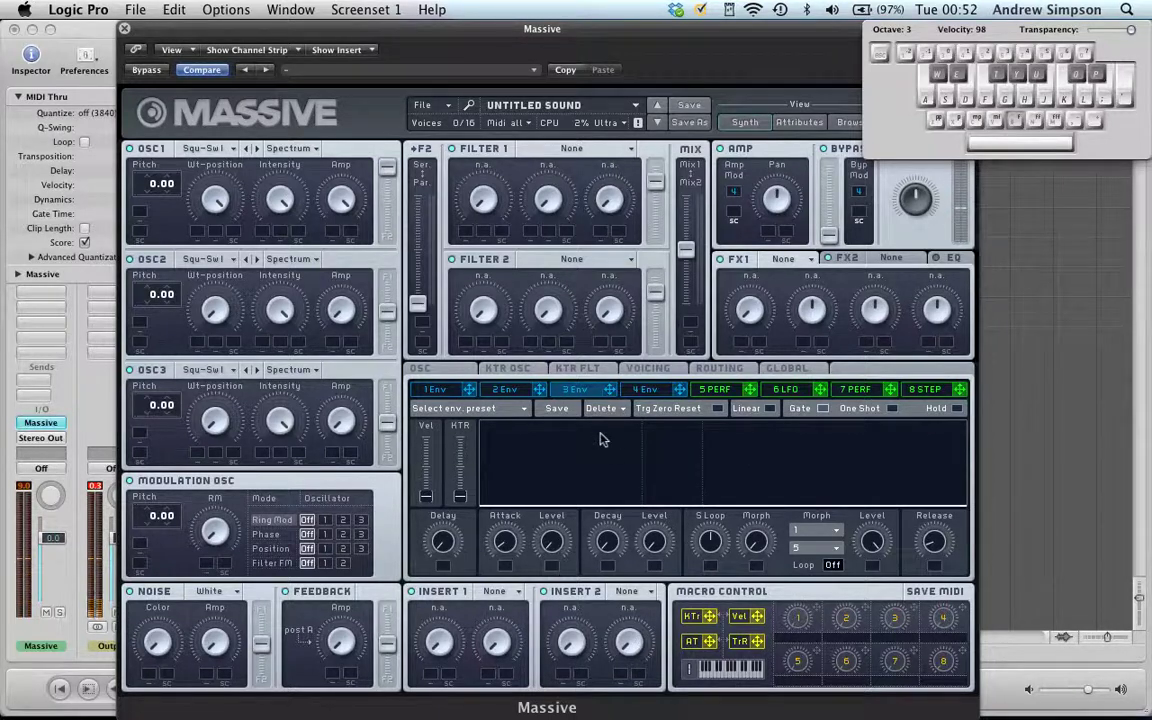
left_click(124, 29)
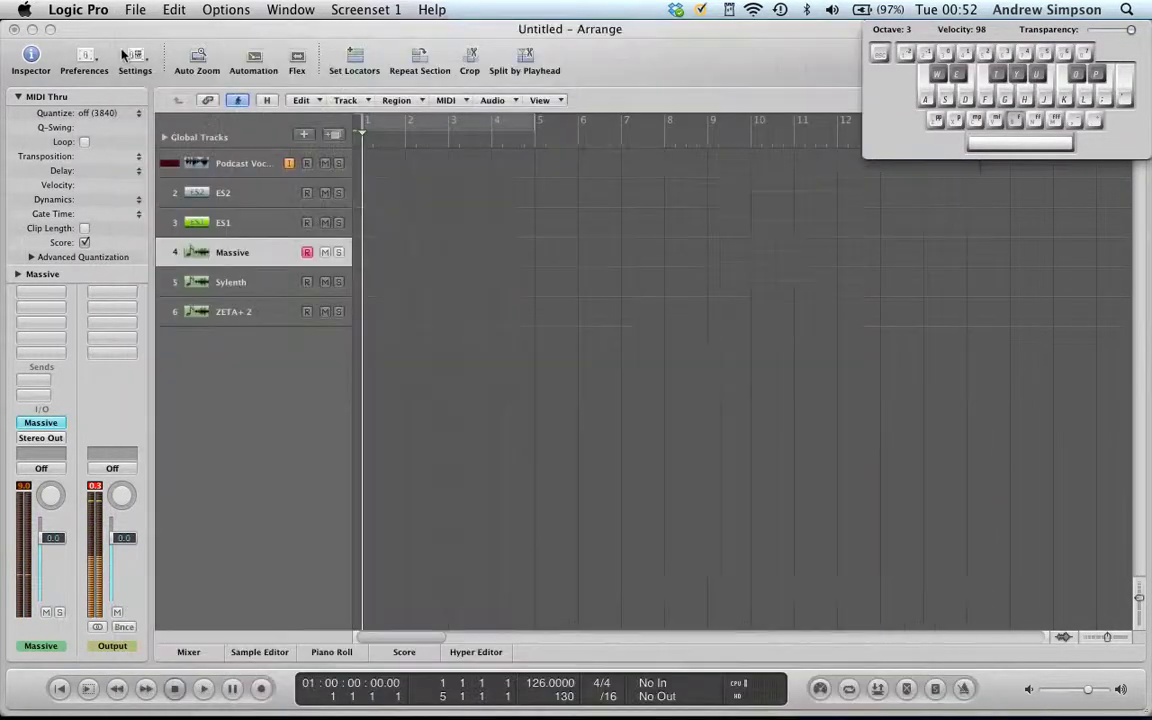
Open the ES2 synth from its track, drop envelope 3's sustain to zero and shorten its decay to about halfway
left_click(247, 193)
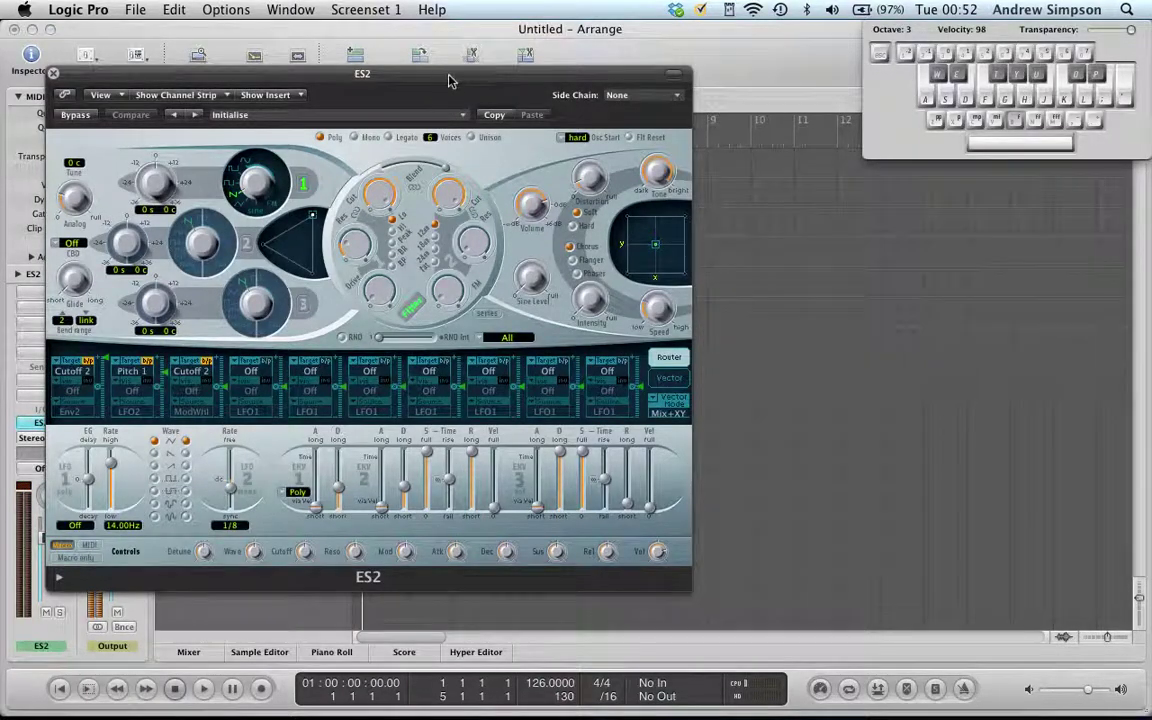
left_click_drag(449, 80, 640, 35)
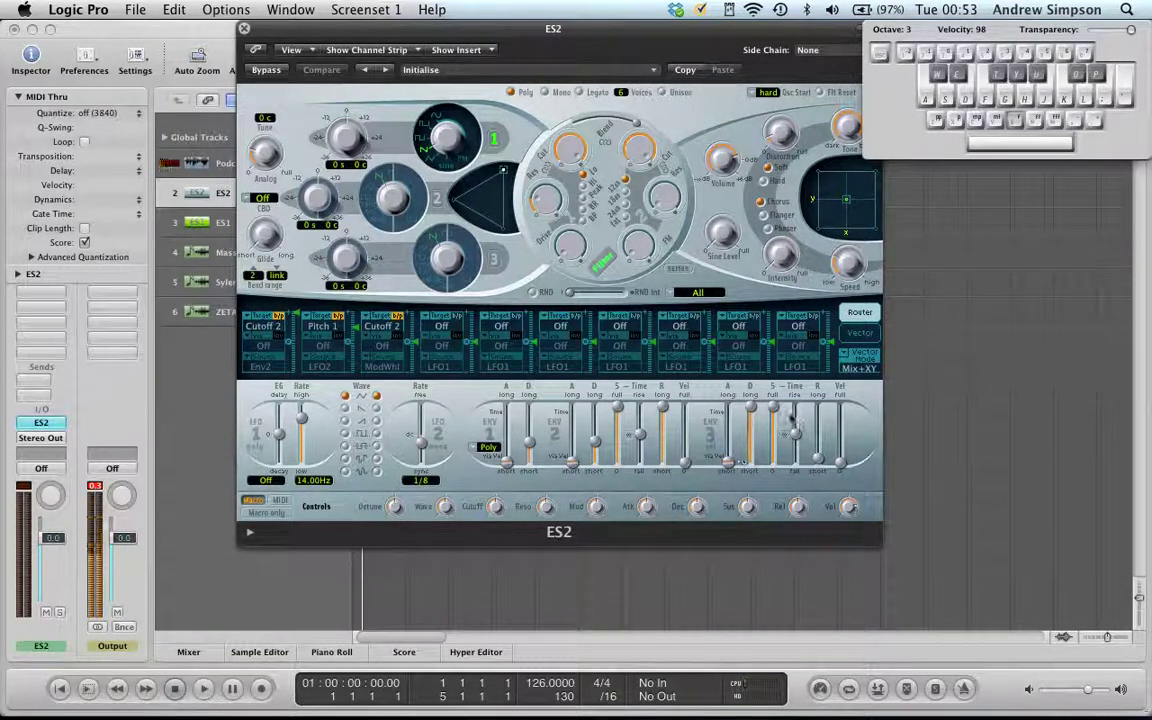
left_click_drag(773, 407, 772, 461)
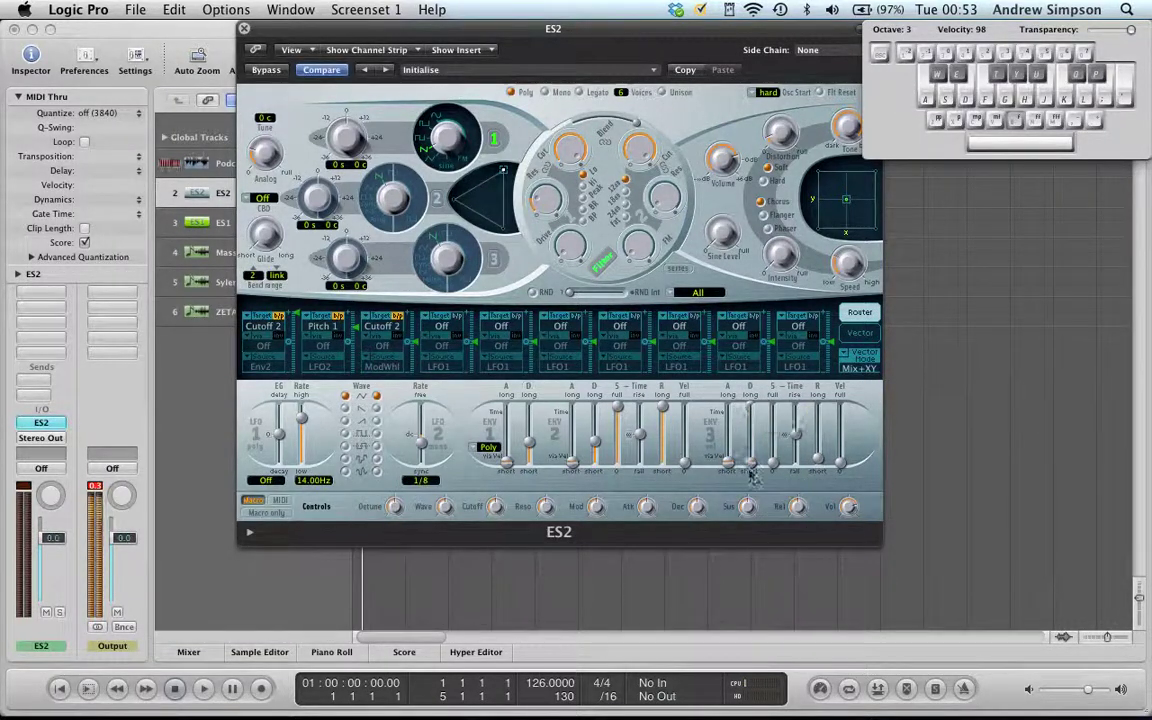
mouse_move(749, 413)
left_mouse_down()
mouse_move(750, 458)
mouse_move(751, 437)
left_mouse_up()
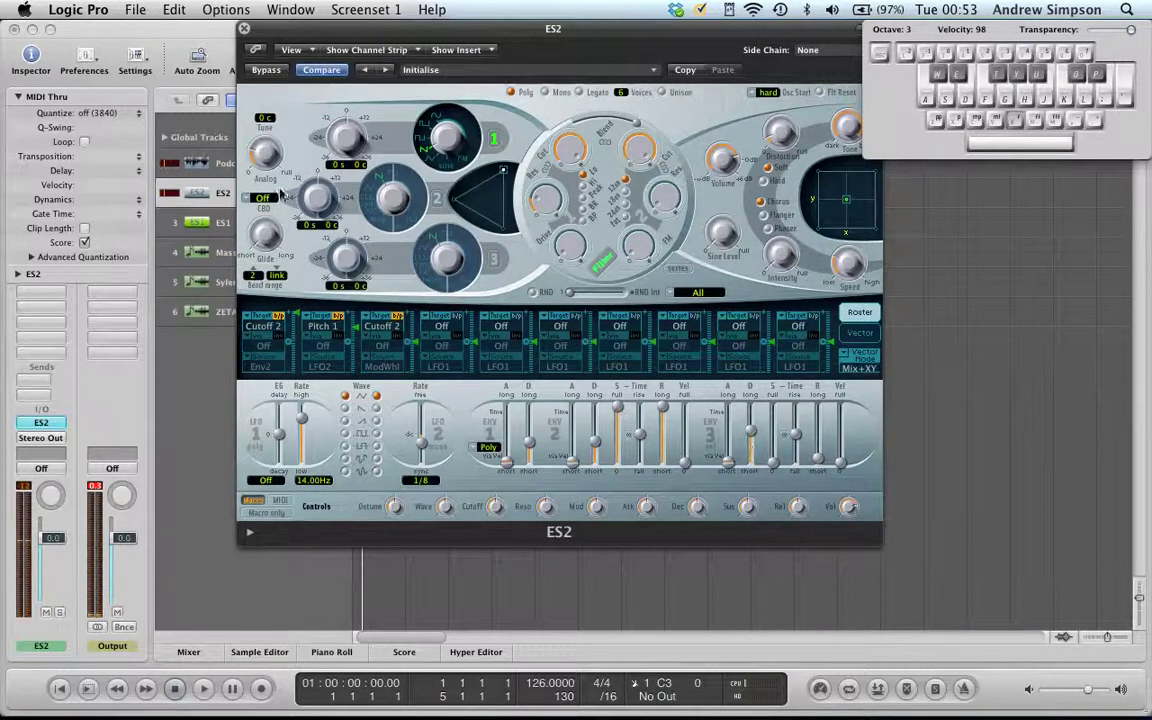
Restore envelope 3's decay and sustain to full, raise its attack to about halfway while auditioning C3, and close ES2
mouse_move(749, 437)
left_mouse_down()
mouse_move(752, 452)
mouse_move(754, 443)
left_mouse_up()
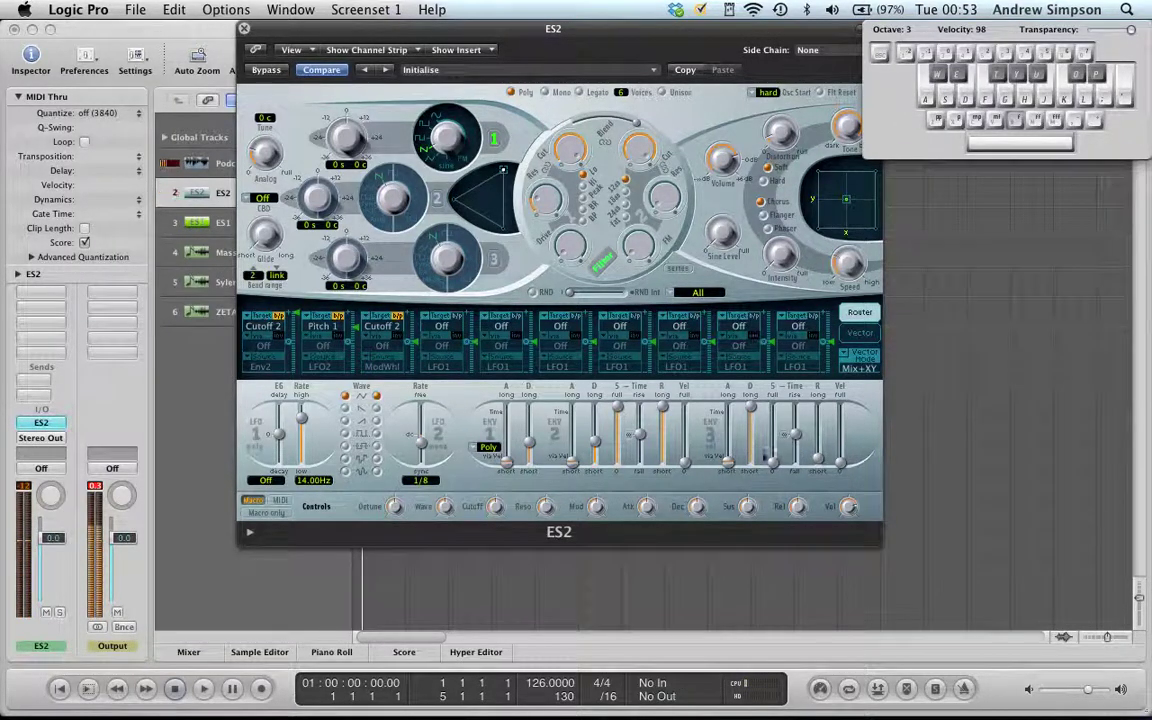
left_click_drag(769, 463, 775, 405)
mouse_move(728, 466)
left_mouse_down()
mouse_move(732, 451)
mouse_move(740, 470)
left_mouse_up()
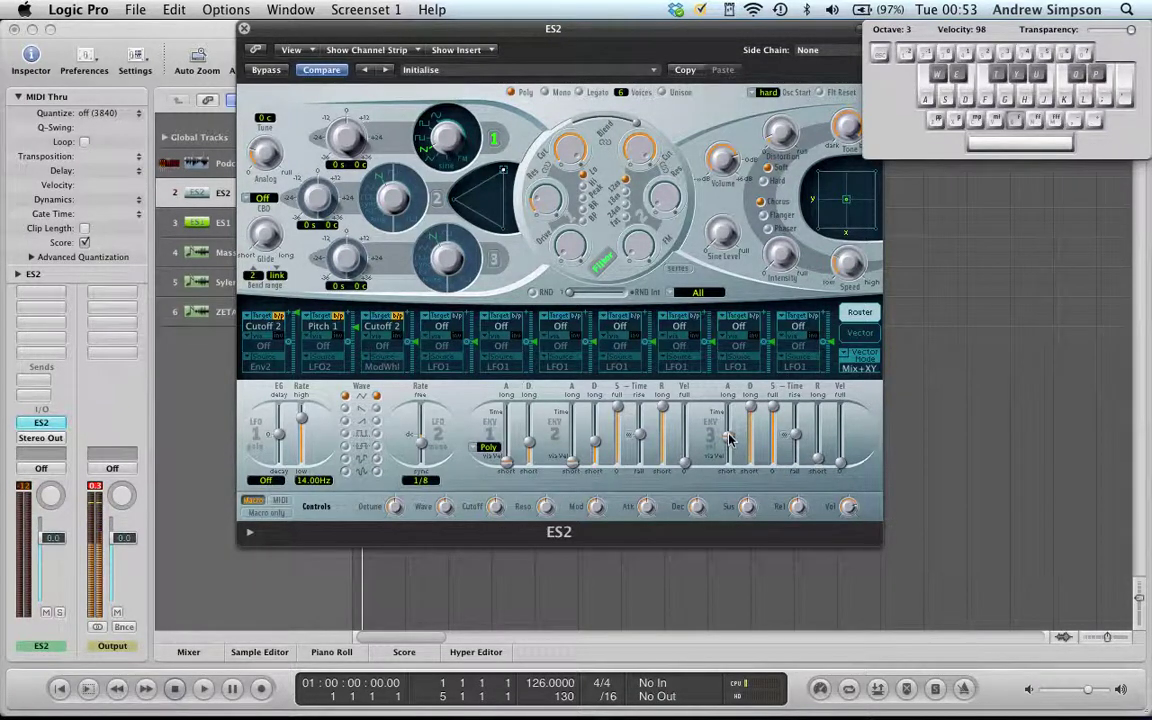
key("a")
key("a")
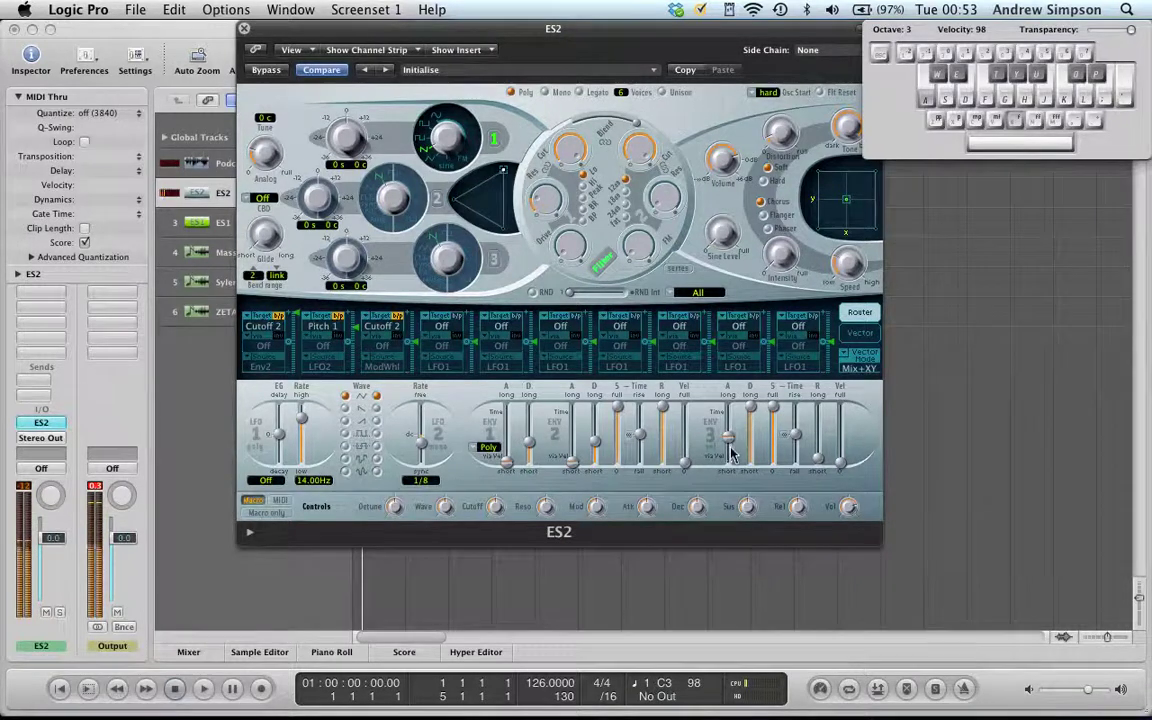
left_click_drag(730, 437, 732, 436)
key("a")
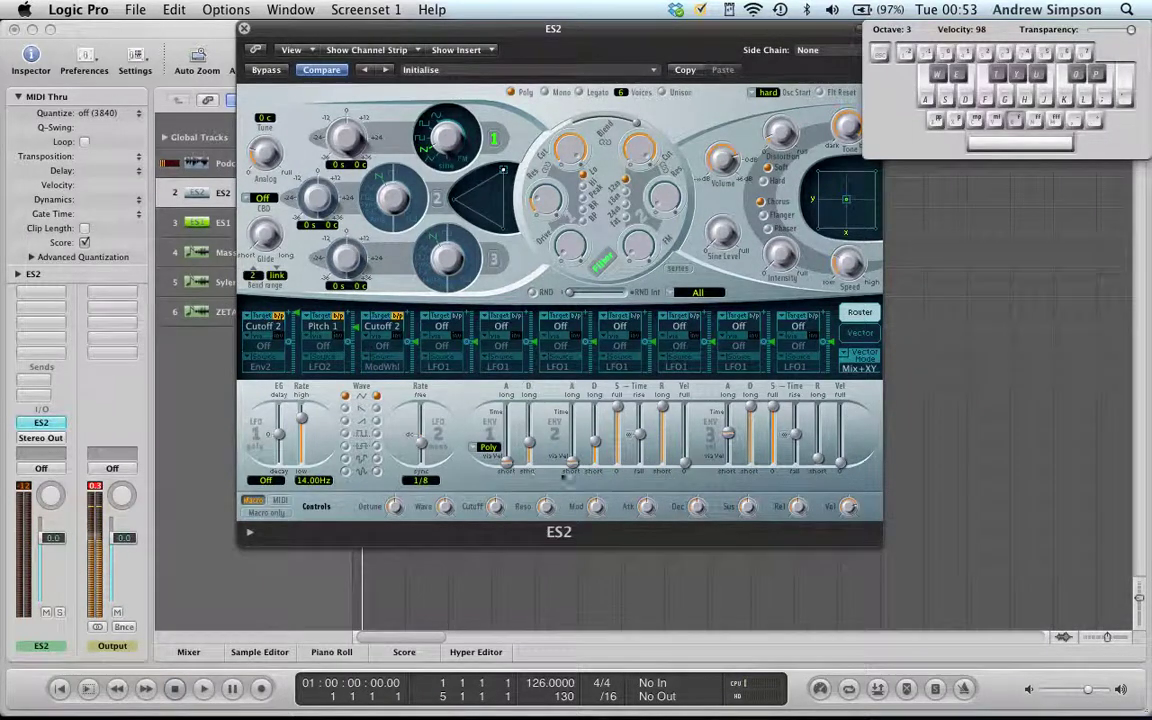
left_click(243, 28)
Open the ES1 synth from its track and move its window clear of the channel strip
left_click(207, 225)
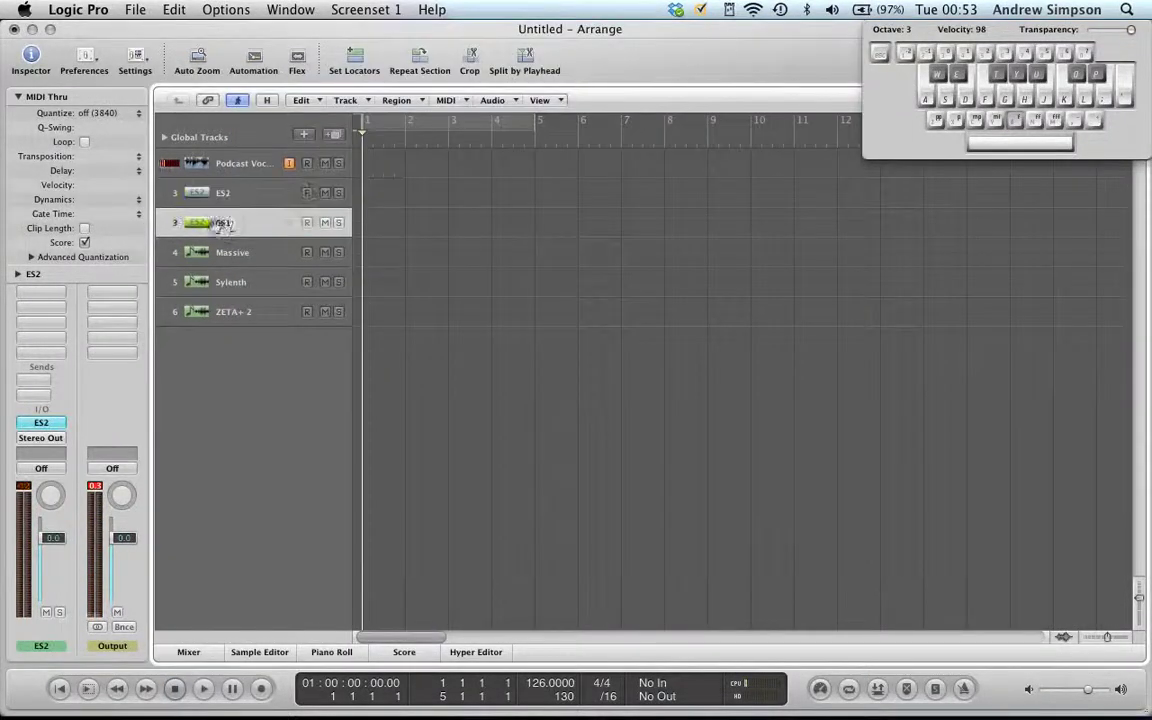
left_click(36, 426)
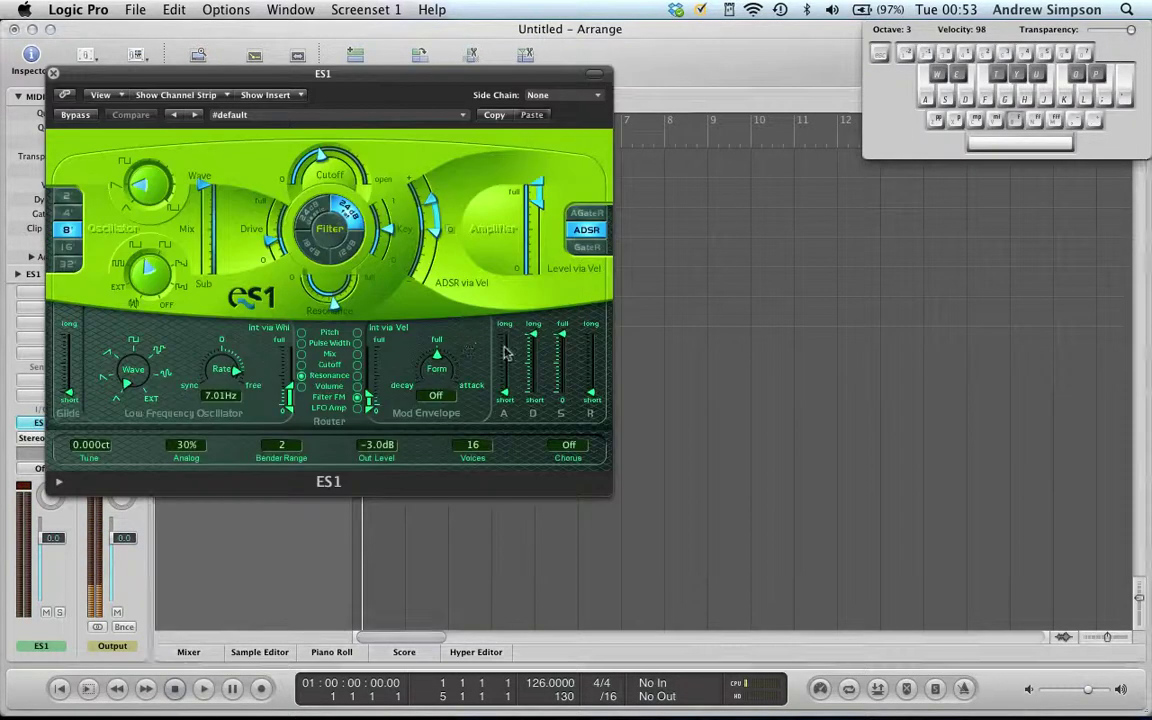
left_click_drag(420, 76, 589, 74)
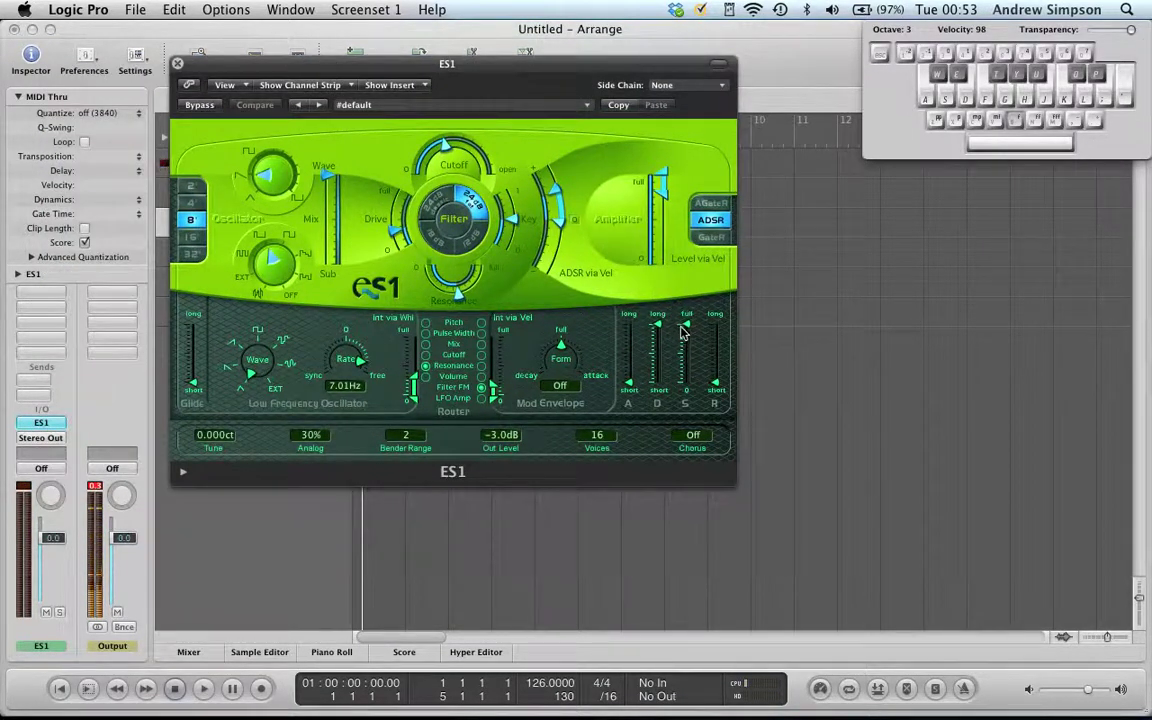
Drop the ES1 envelope's sustain to zero and shorten its decay to about halfway, auditioning C3 after each change
left_click_drag(686, 323, 690, 405)
key("a")
key("a")
left_click_drag(659, 326, 659, 366)
key("a")
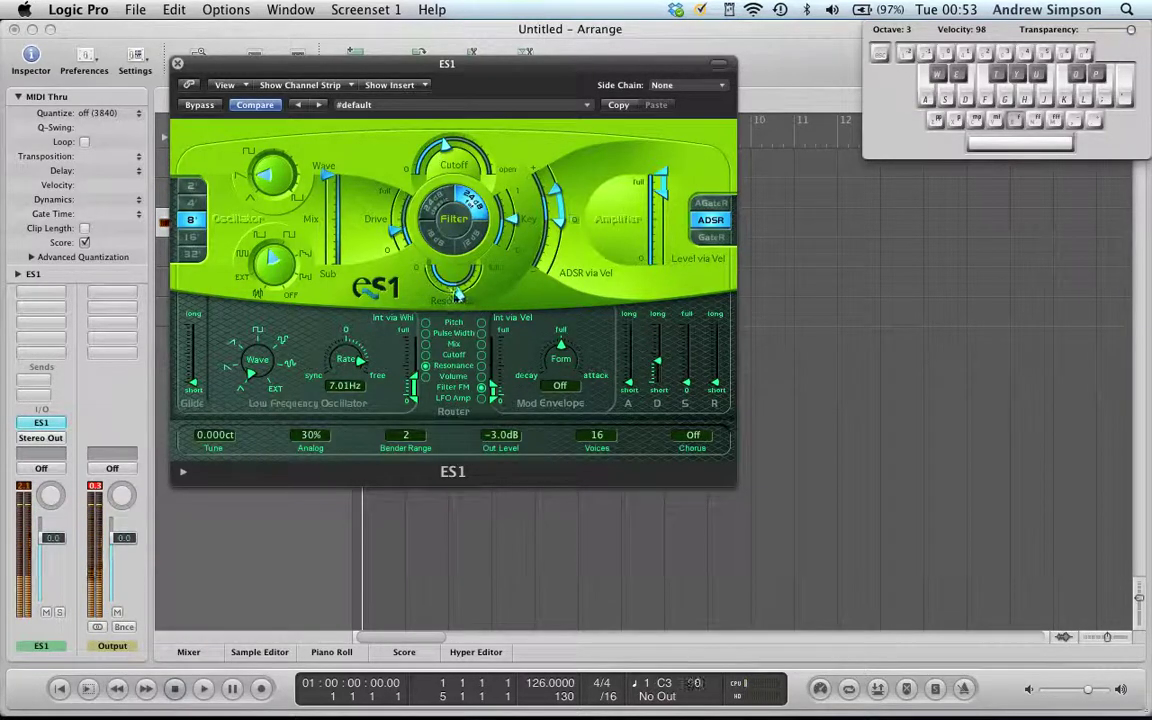
key("a")
Return the ES1 envelope's decay to its longest setting and its sustain to full, auditioning C3 along the way
left_click_drag(658, 366, 658, 323)
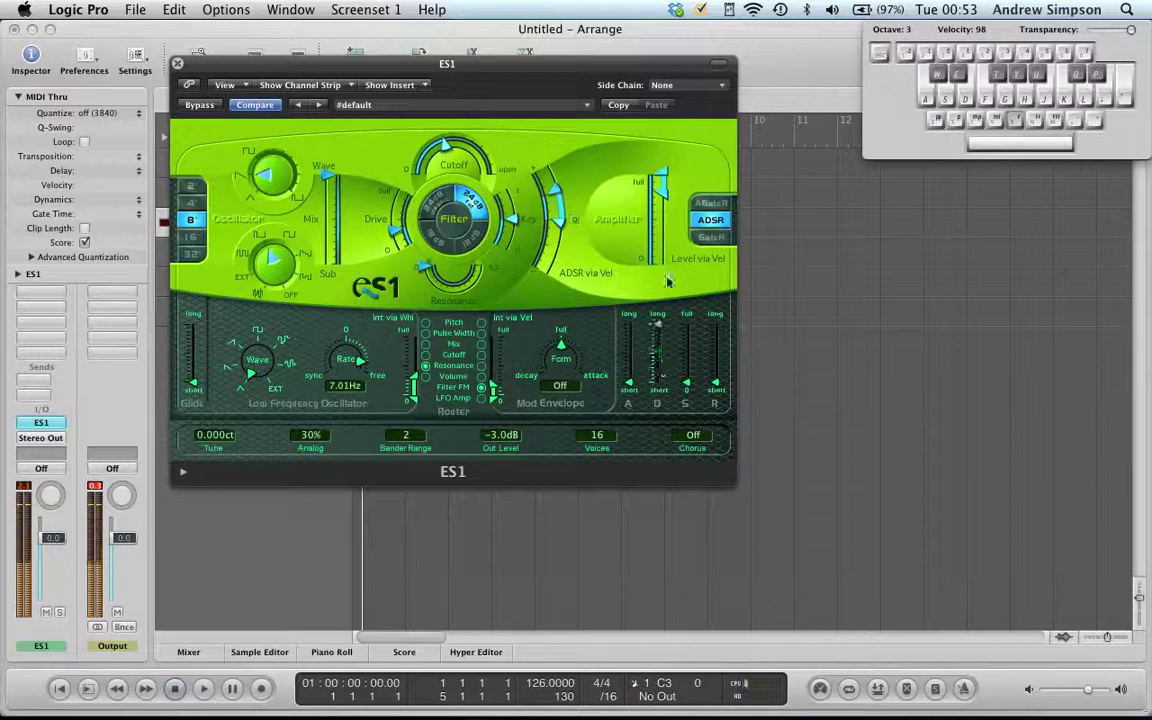
key("a")
left_click_drag(685, 383, 685, 323)
key("a")
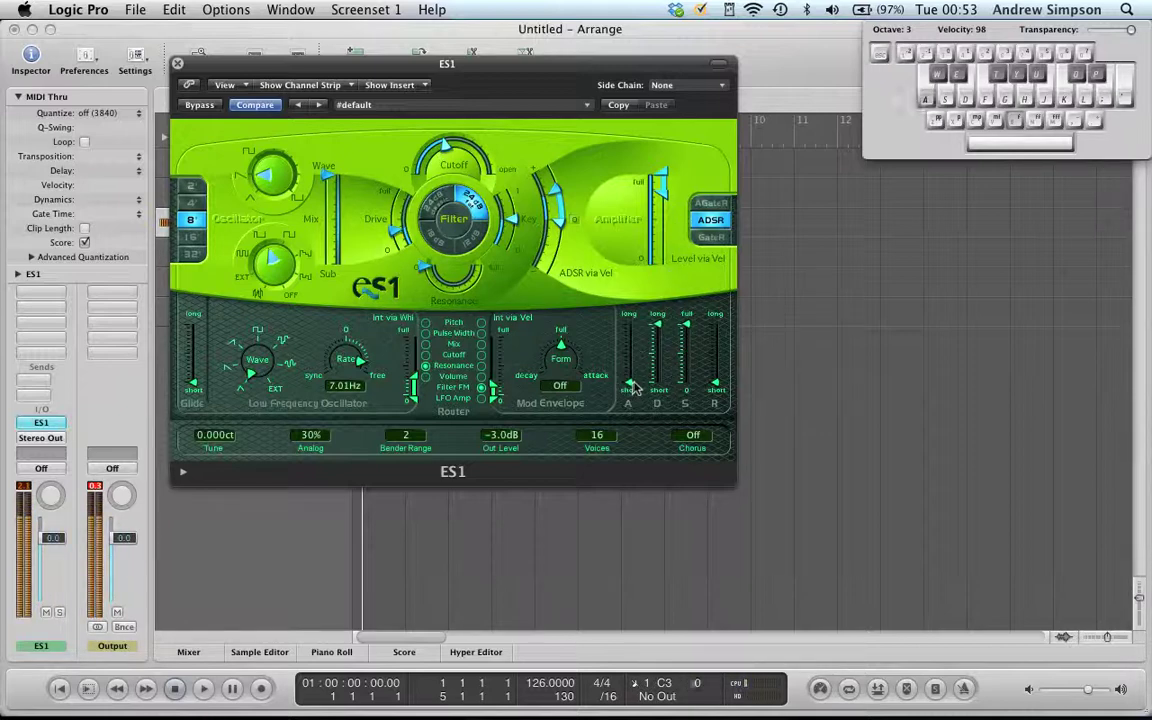
key("a")
Raise the ES1 envelope's attack and release to roughly the middle of their ranges, audition C3, and close the synth
left_click_drag(631, 380, 631, 359)
key("a")
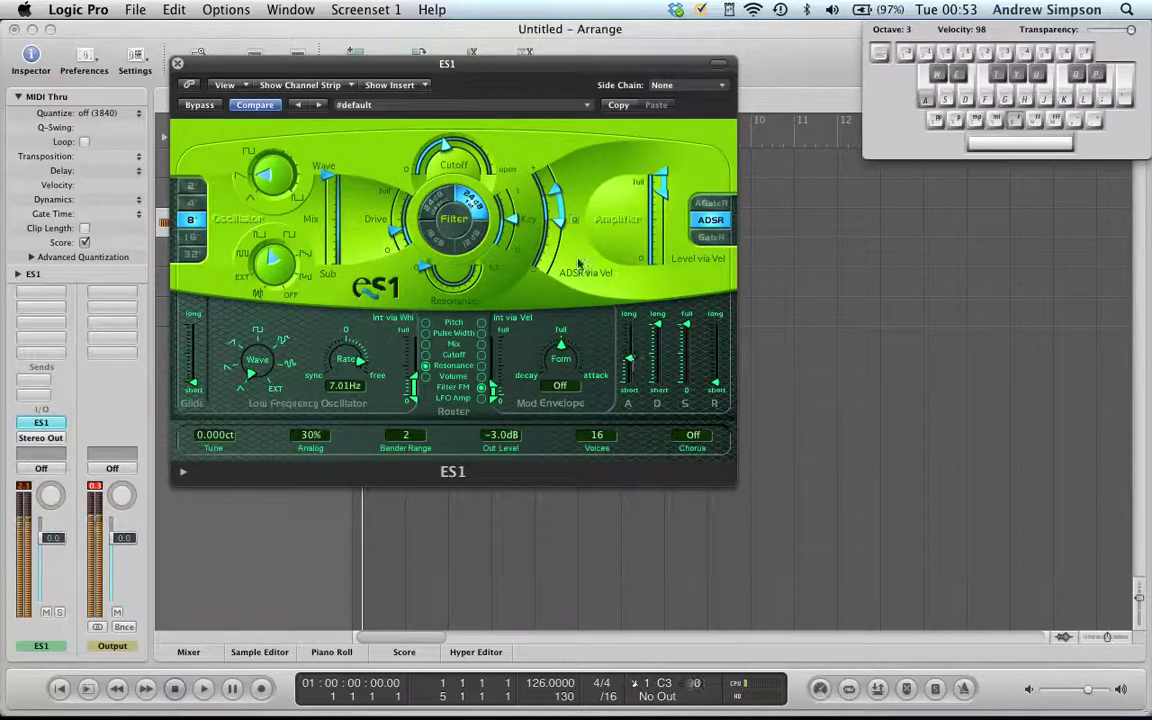
key("a")
left_click_drag(716, 386, 711, 354)
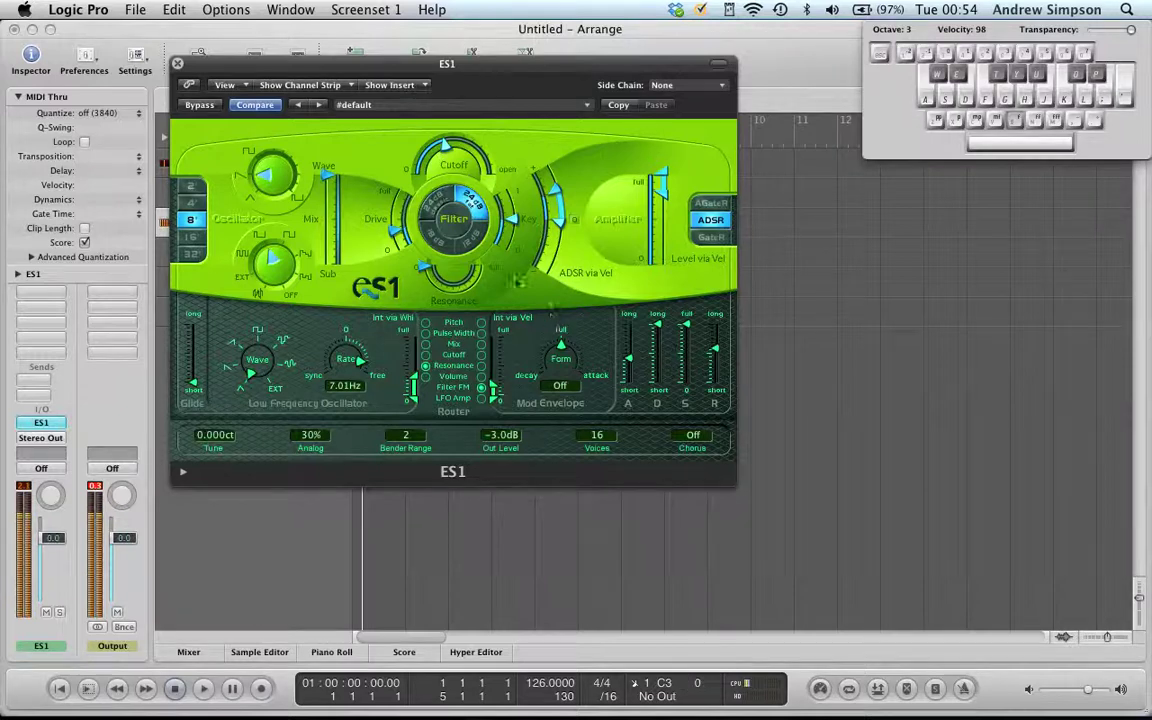
left_click(177, 64)
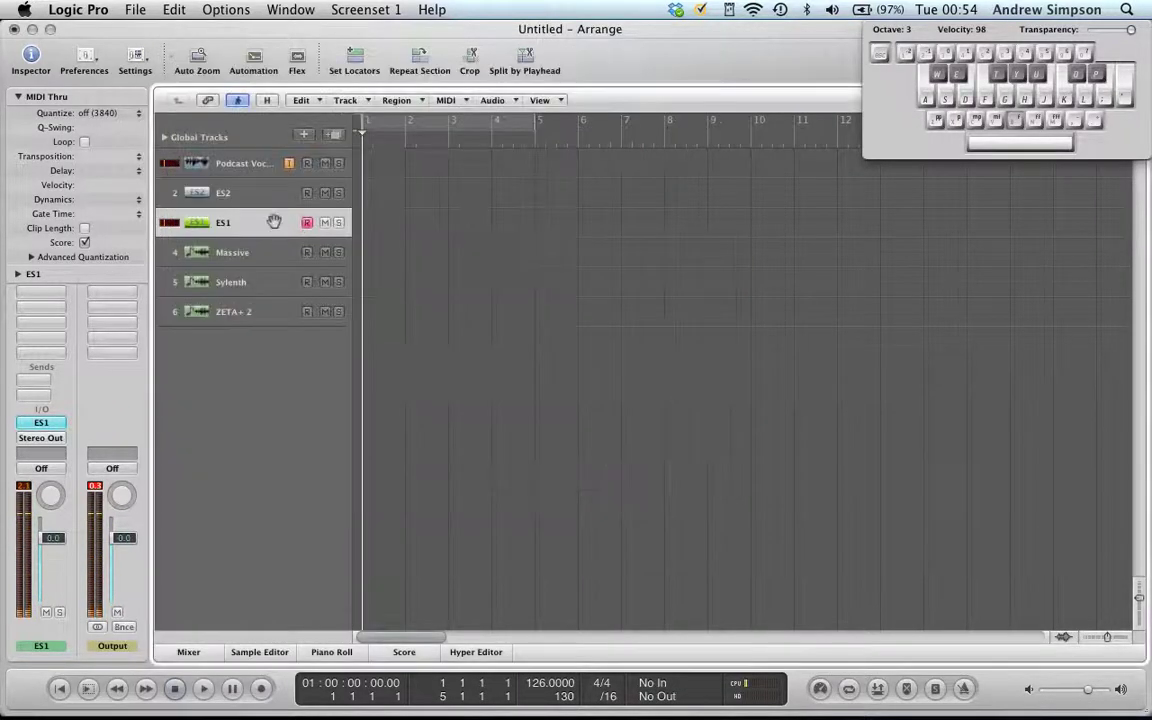
Open Sylenth1 from the Sylenth track and reposition its window so the amp envelope is accessible
left_click(240, 282)
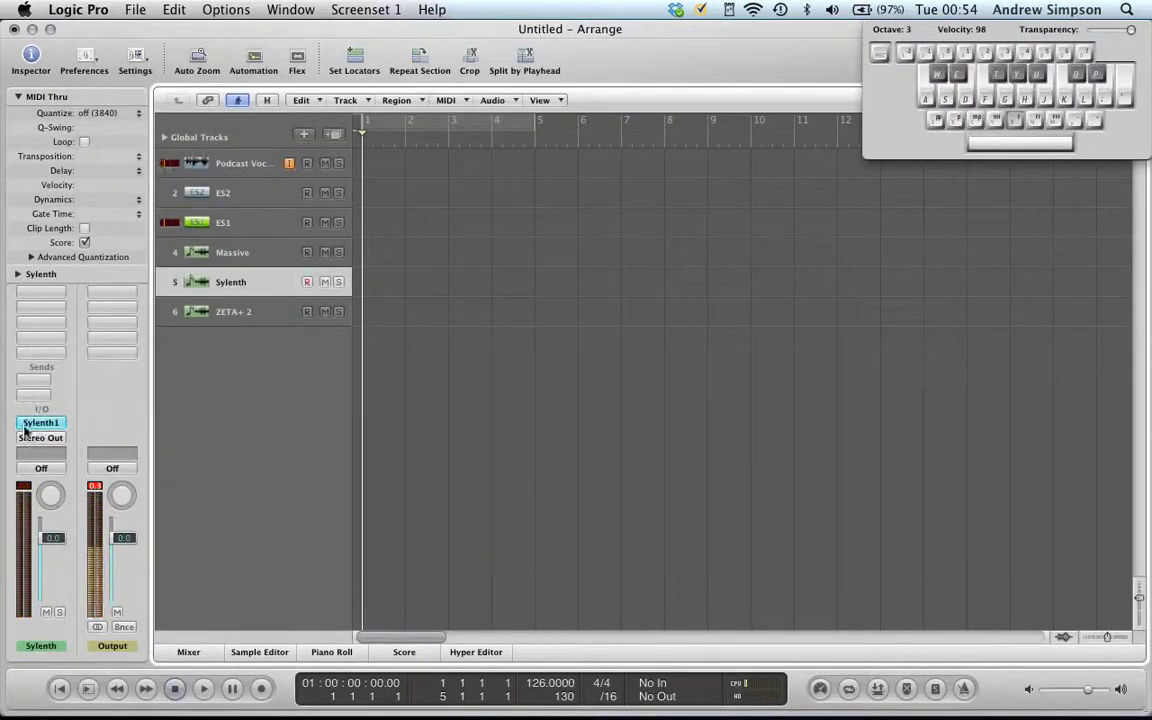
key("v")
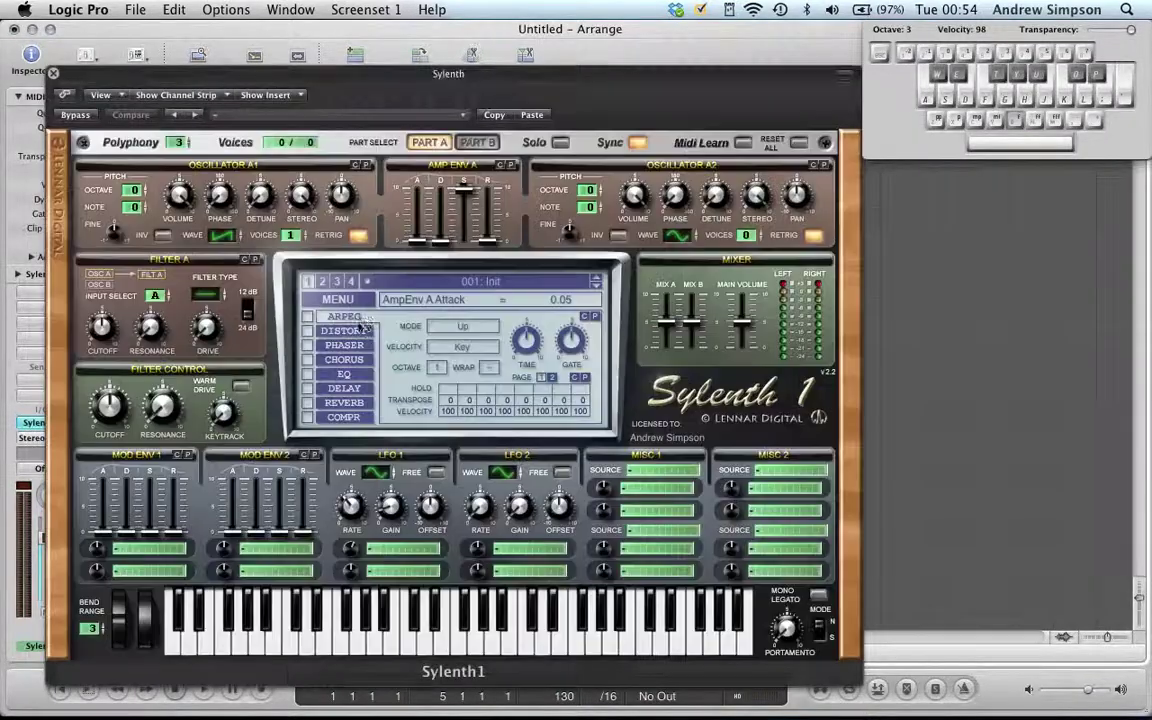
left_click_drag(503, 80, 529, 35)
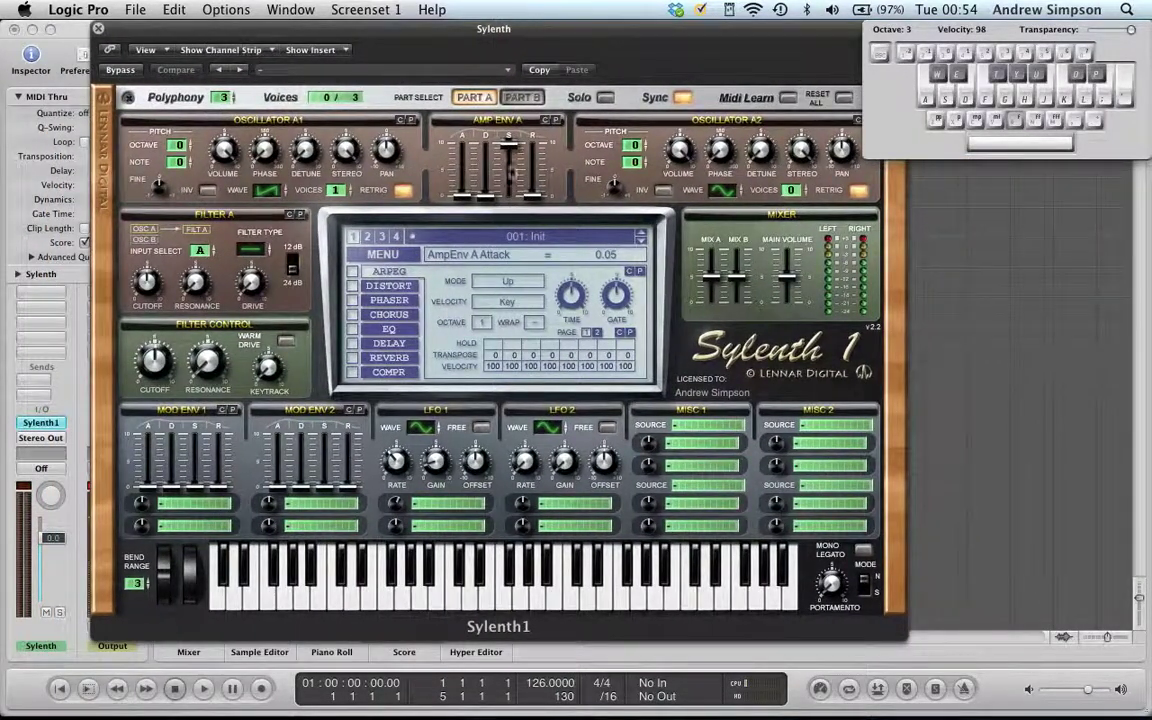
Drop Amp Env A's sustain to zero, lengthen its decay, and audition C3
left_click_drag(512, 147, 517, 342)
left_click_drag(486, 196, 481, 57)
key("a")
key("a")
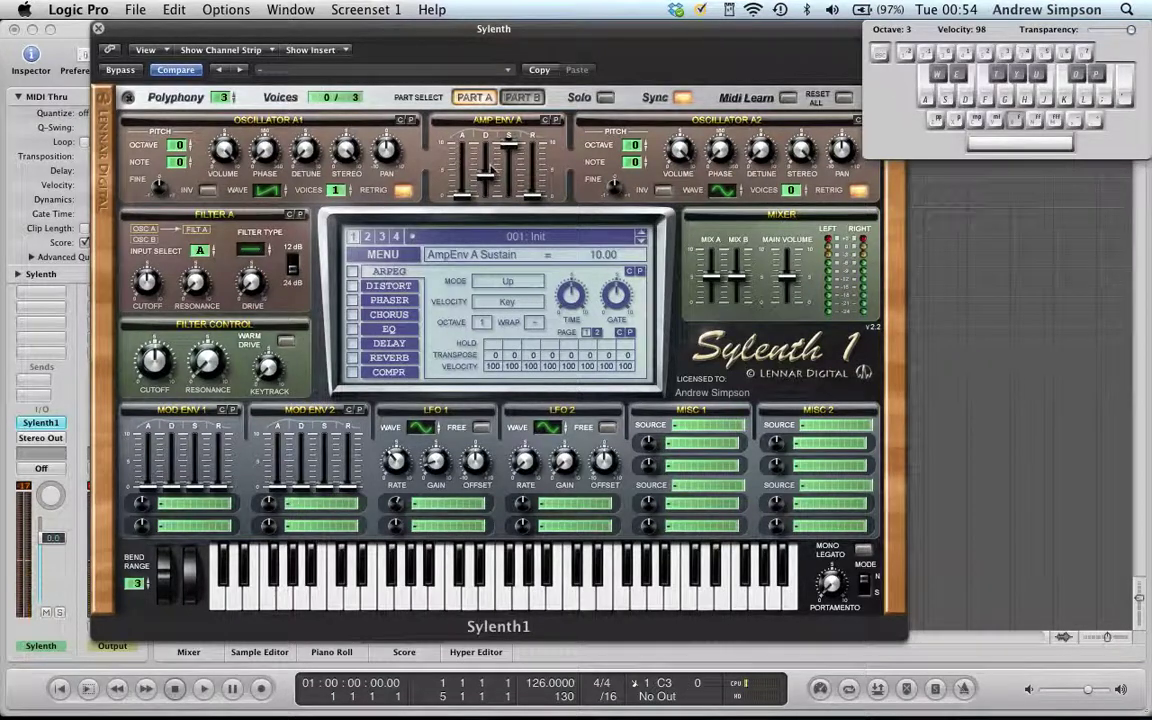
Set Amp Env A's decay to maximum, raise its attack to about a third, and set its release to 5.39, auditioning C3
left_click_drag(488, 172, 488, 141)
key("a")
left_click_drag(463, 192, 462, 174)
left_click_drag(533, 196, 534, 155)
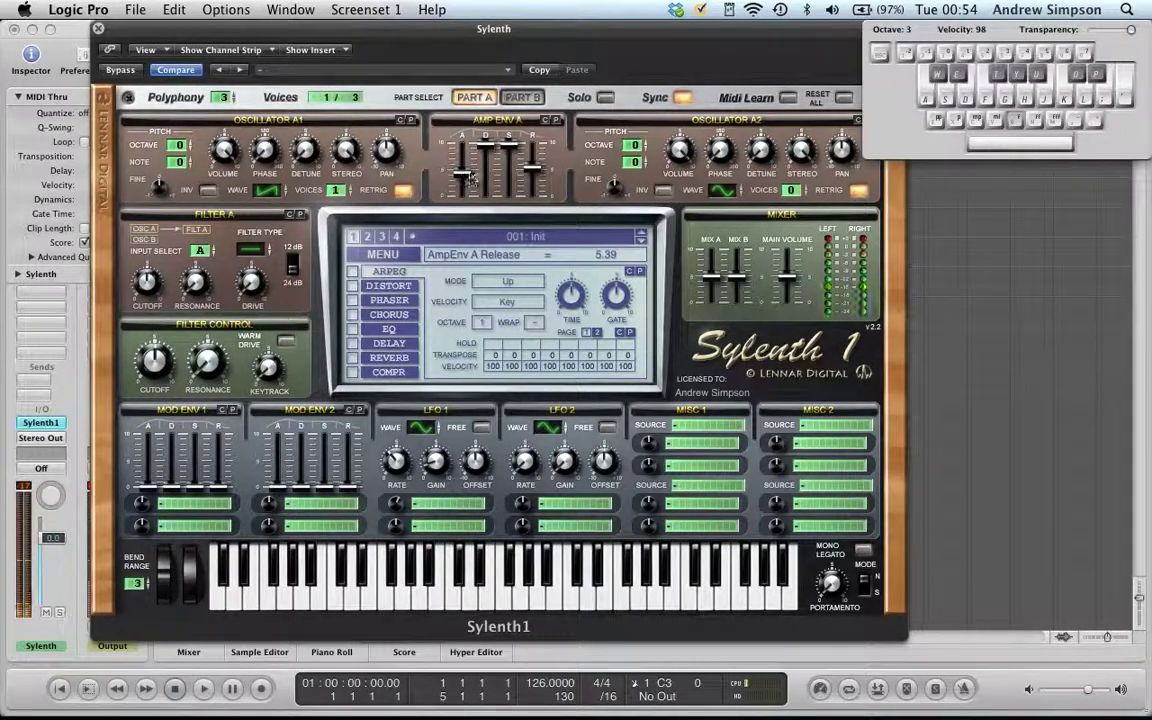
Return Amp Env A's attack and release to zero and close Sylenth1
left_click_drag(463, 173, 463, 197)
left_click_drag(535, 167, 536, 197)
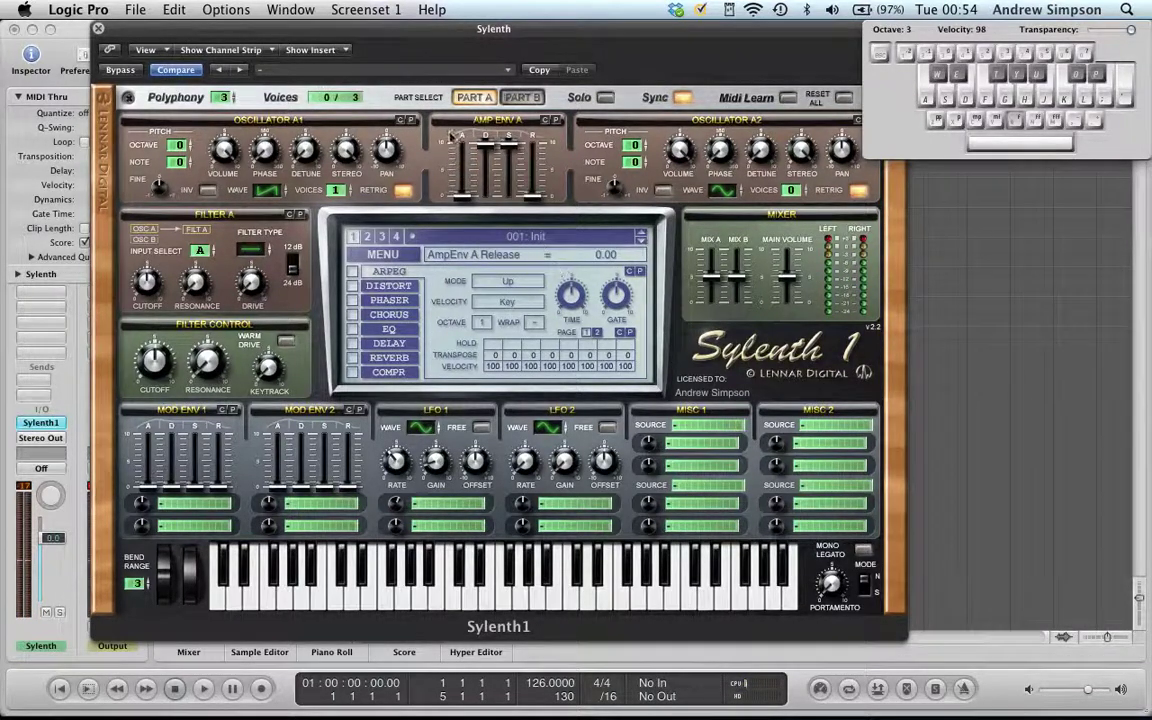
left_click(96, 29)
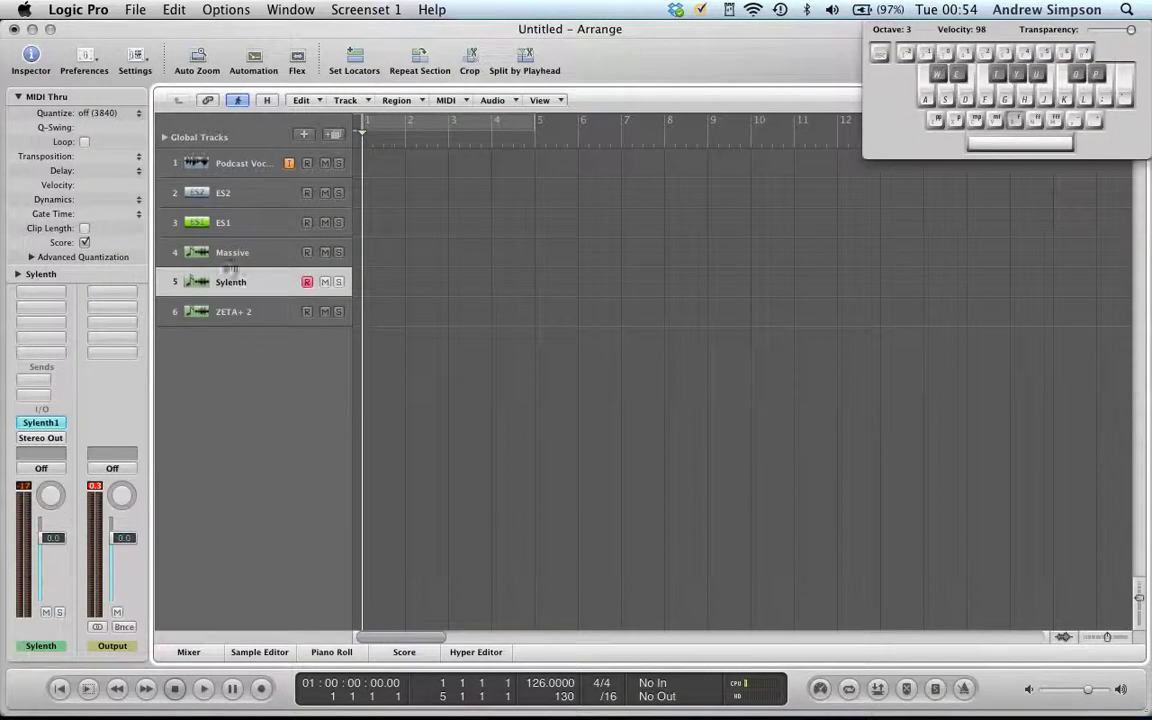
Open Z3TA+ 2 from its track and set the amp envelope's sustain level to 0% and decay time to 0.12 s
left_click(254, 312)
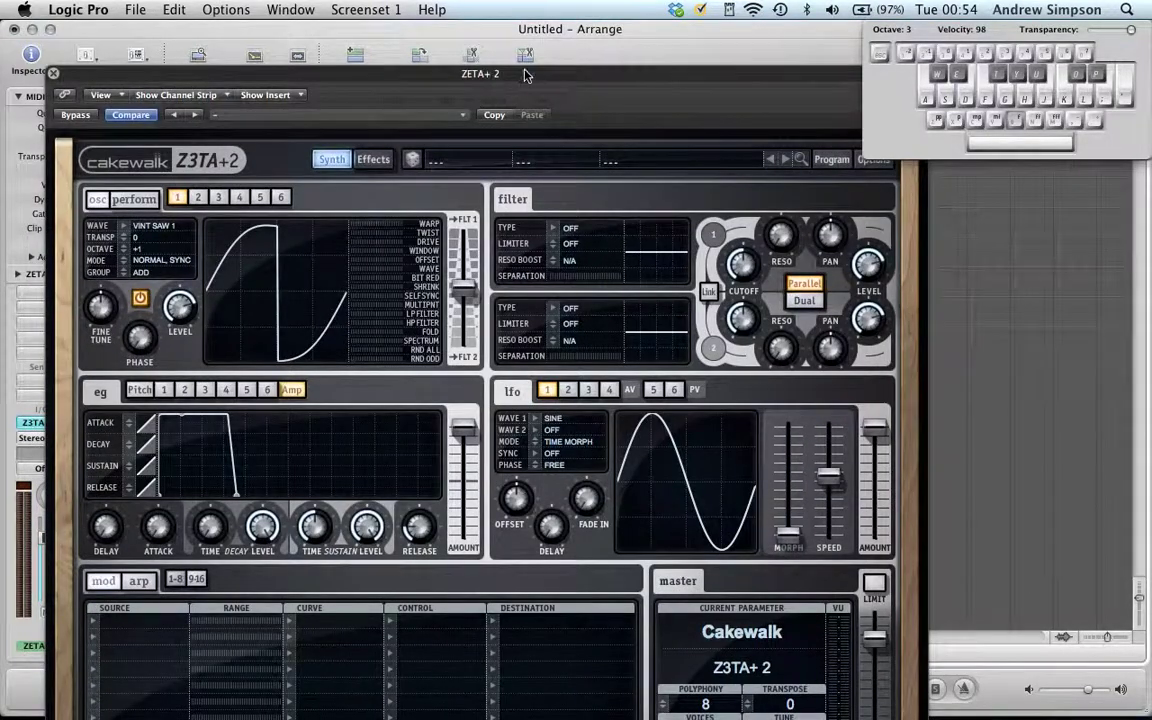
left_click_drag(526, 72, 553, 4)
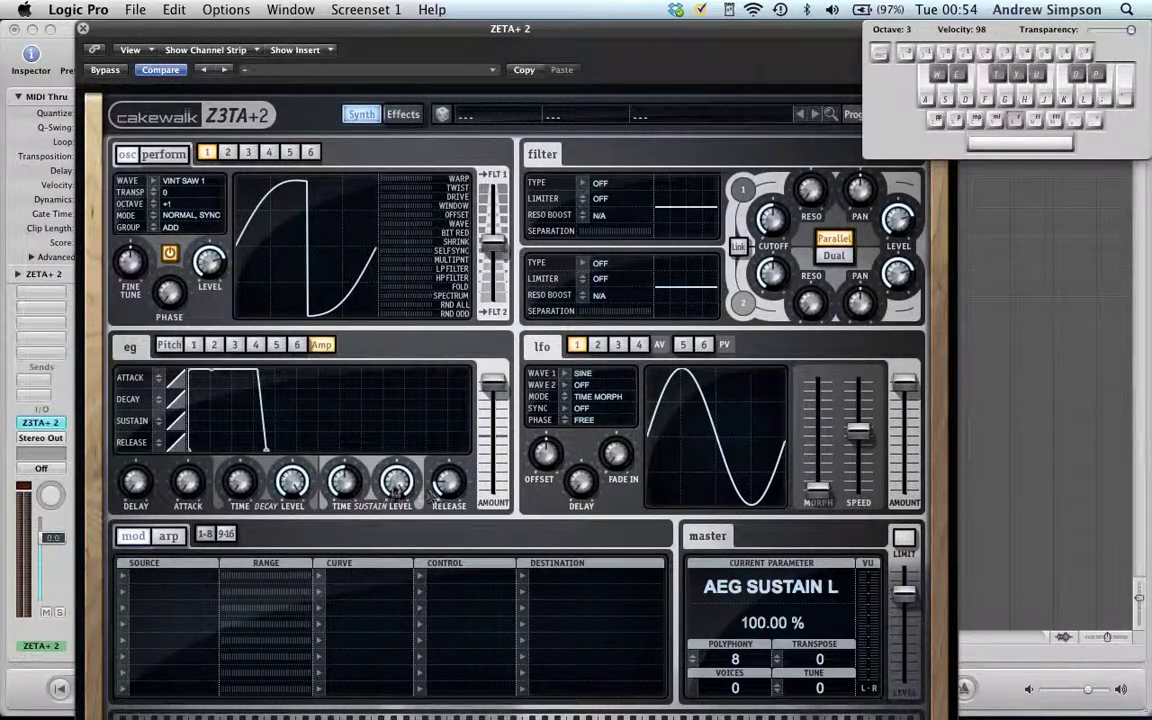
left_click_drag(400, 484, 327, 535)
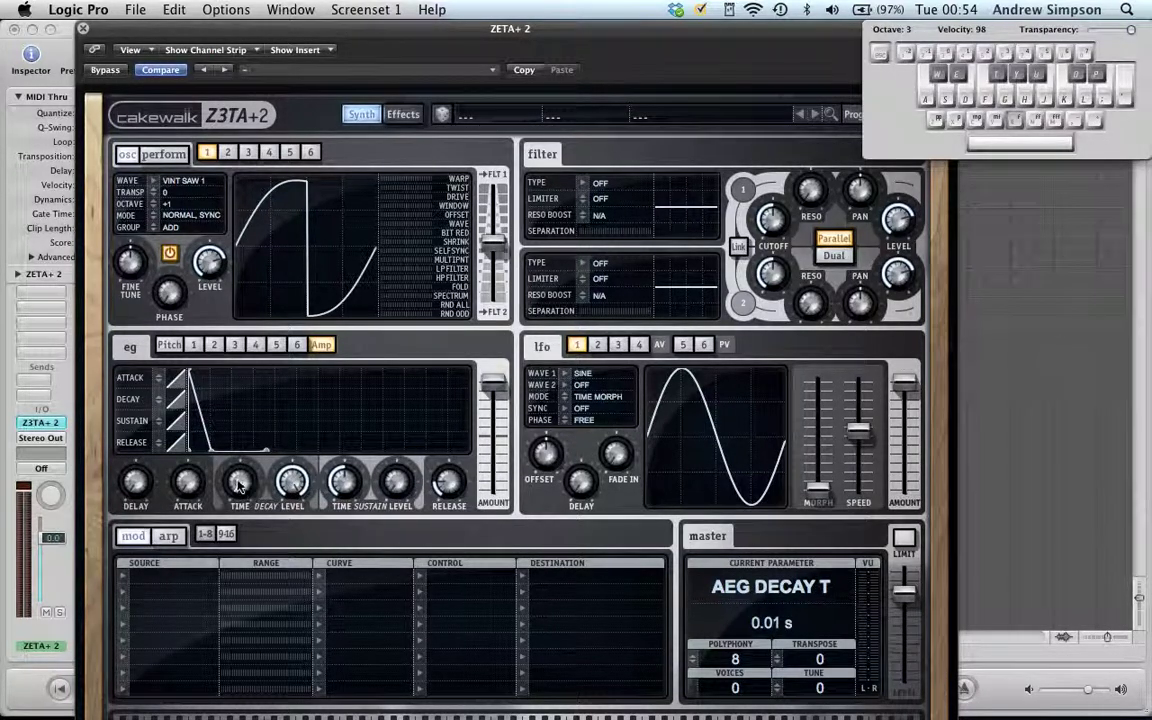
left_click_drag(238, 484, 281, 497)
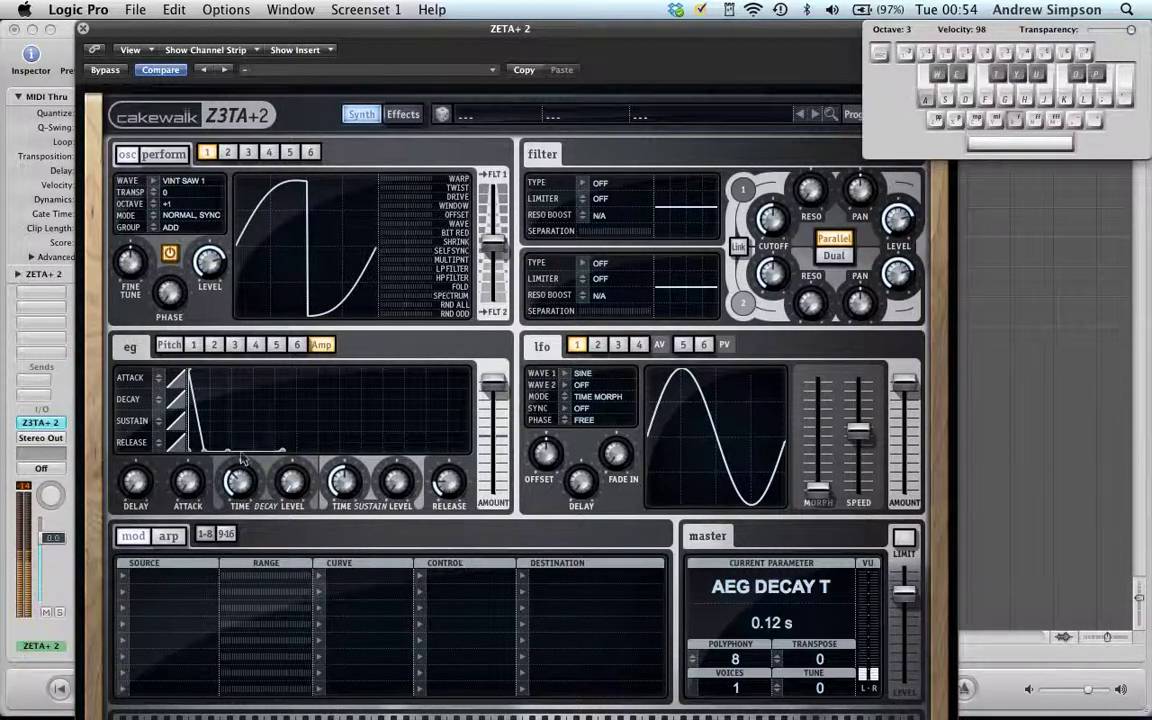
Try a 0.09 s attack on the Z3TA+ 2 amp envelope, return it to minimum, and close the synth
left_click_drag(241, 457, 166, 442)
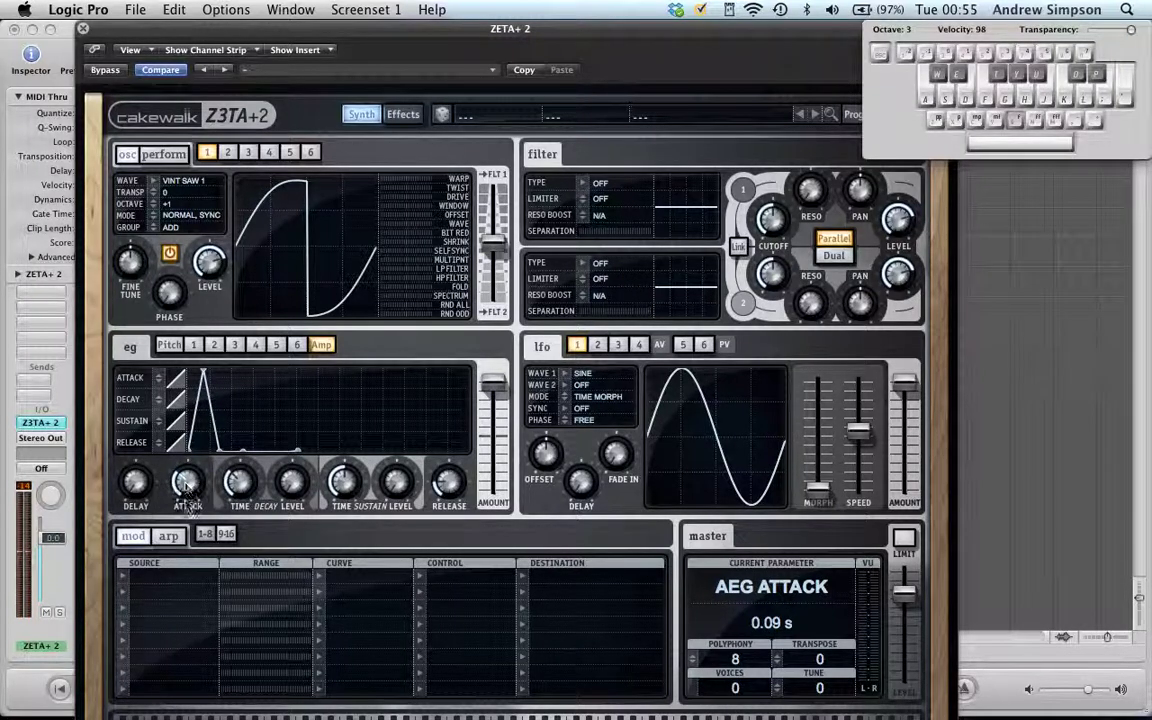
left_click_drag(188, 503, 190, 518)
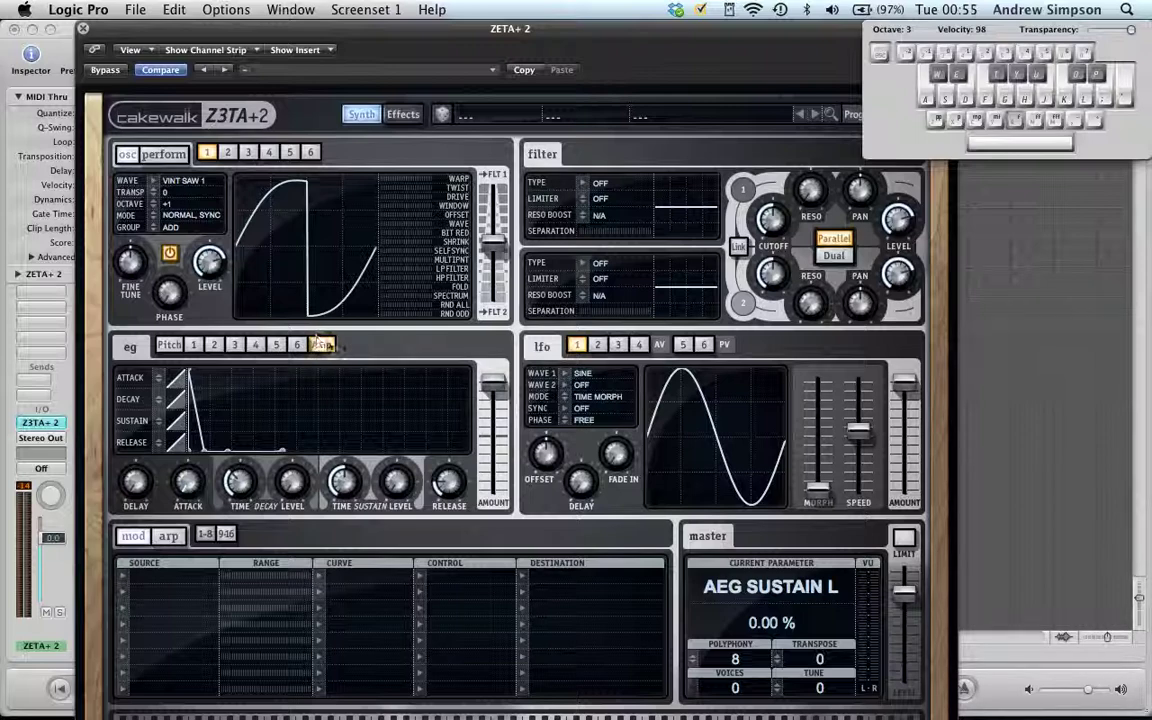
left_click(84, 29)
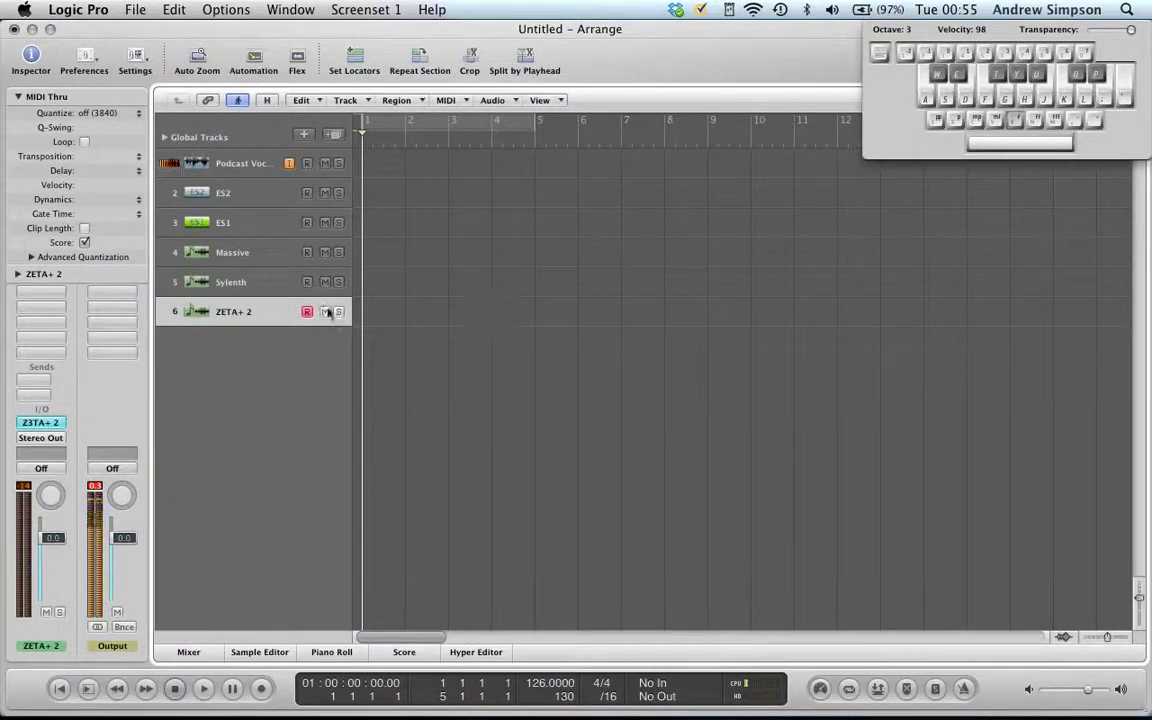
Reopen Massive from its track to review its envelope section, and close it again
left_click(245, 192)
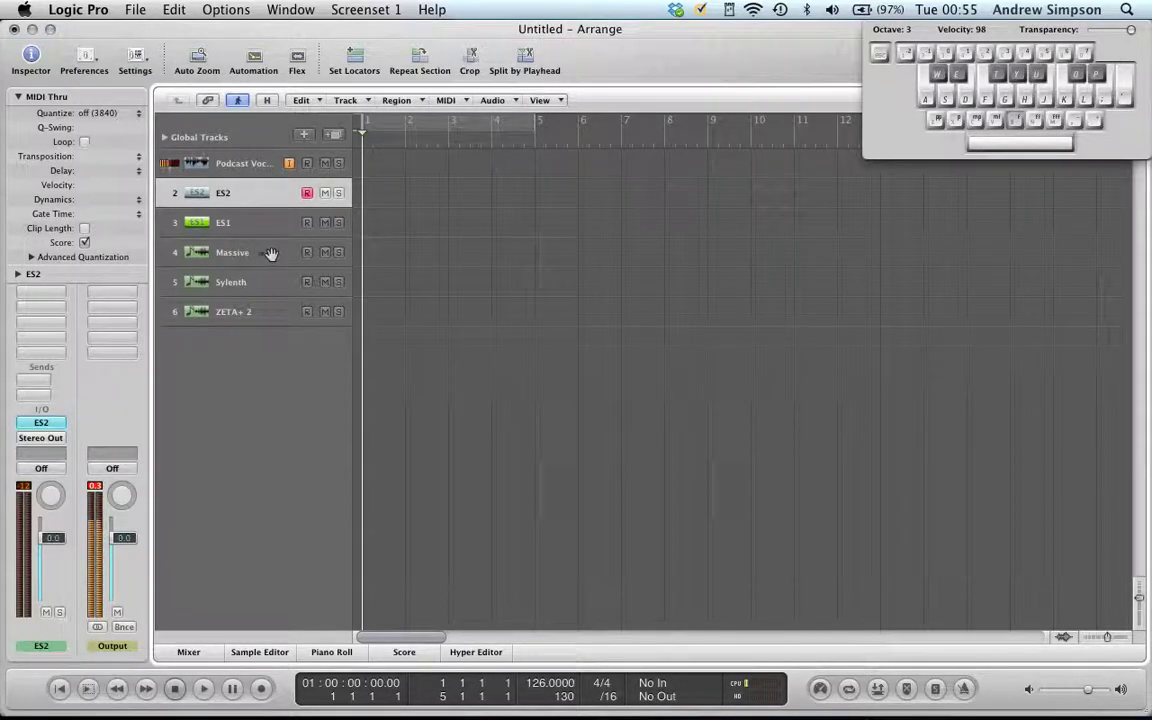
left_click(257, 252)
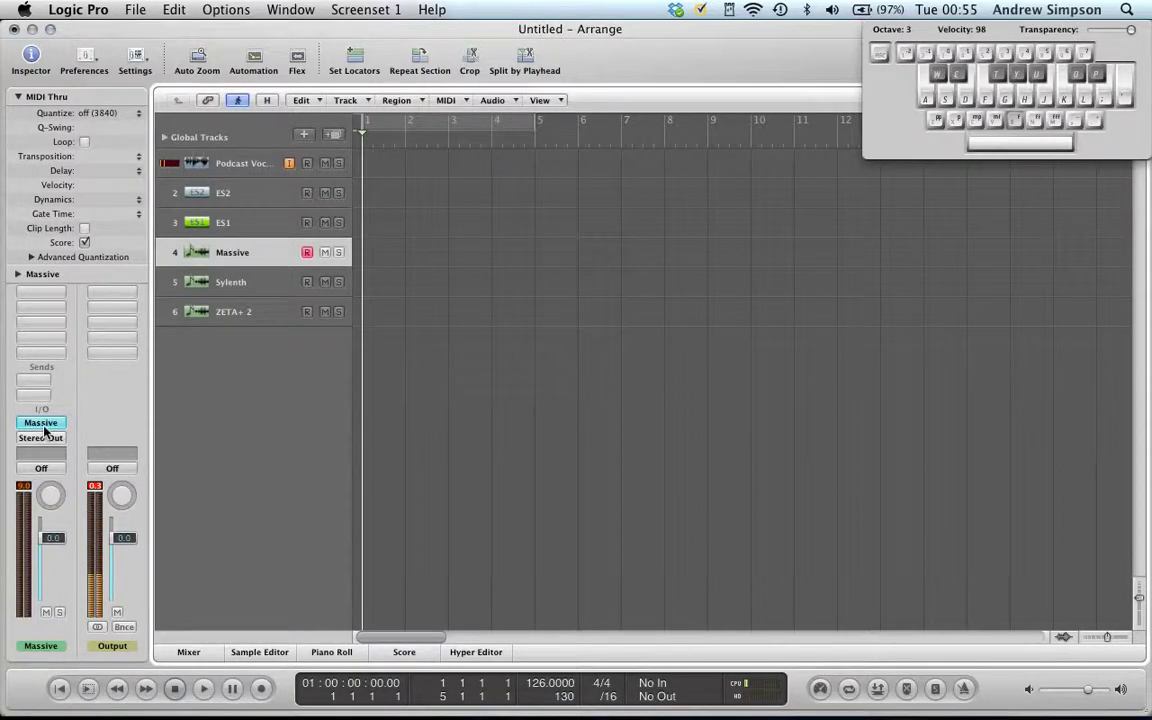
left_click(43, 425)
left_click_drag(676, 29, 590, 21)
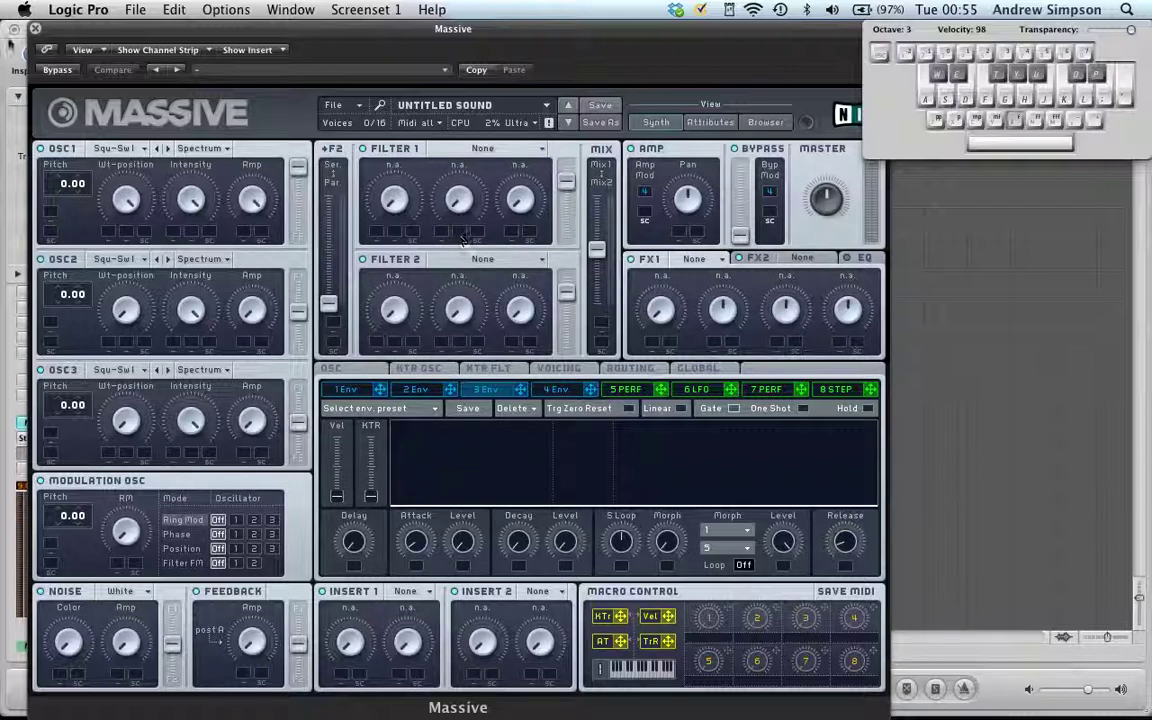
left_click(35, 29)
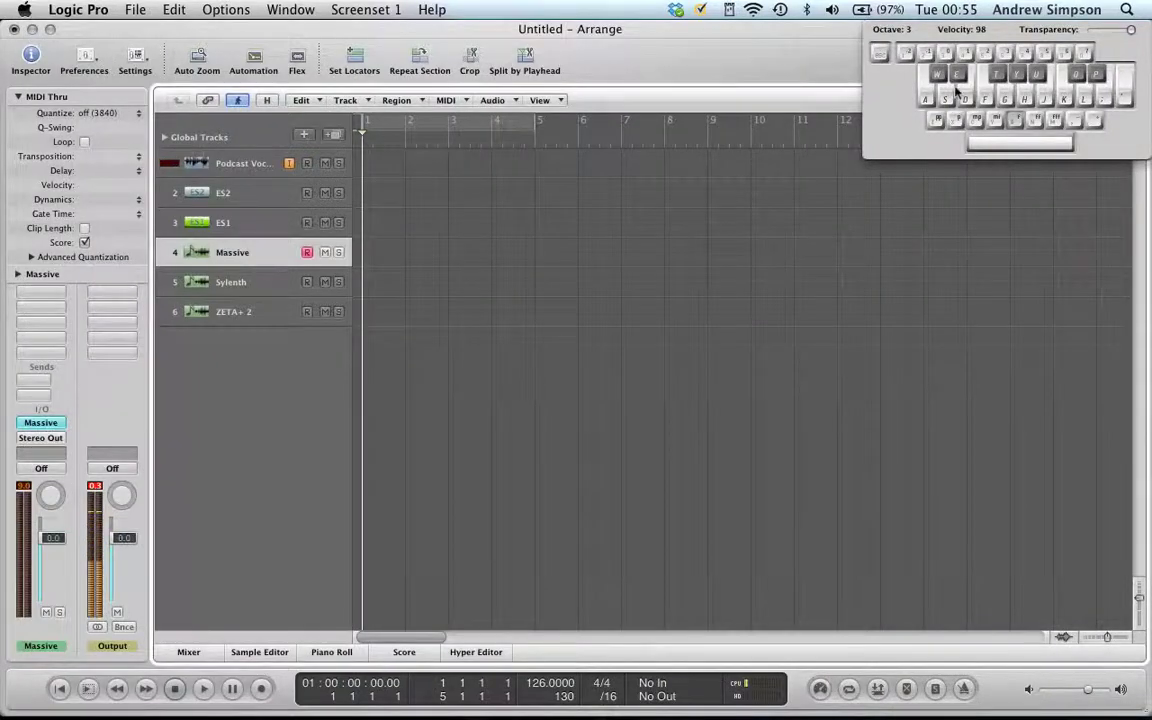
Move the musical typing keyboard down over the arrange area so it no longer covers the toolbar
left_click_drag(887, 116, 865, 253)
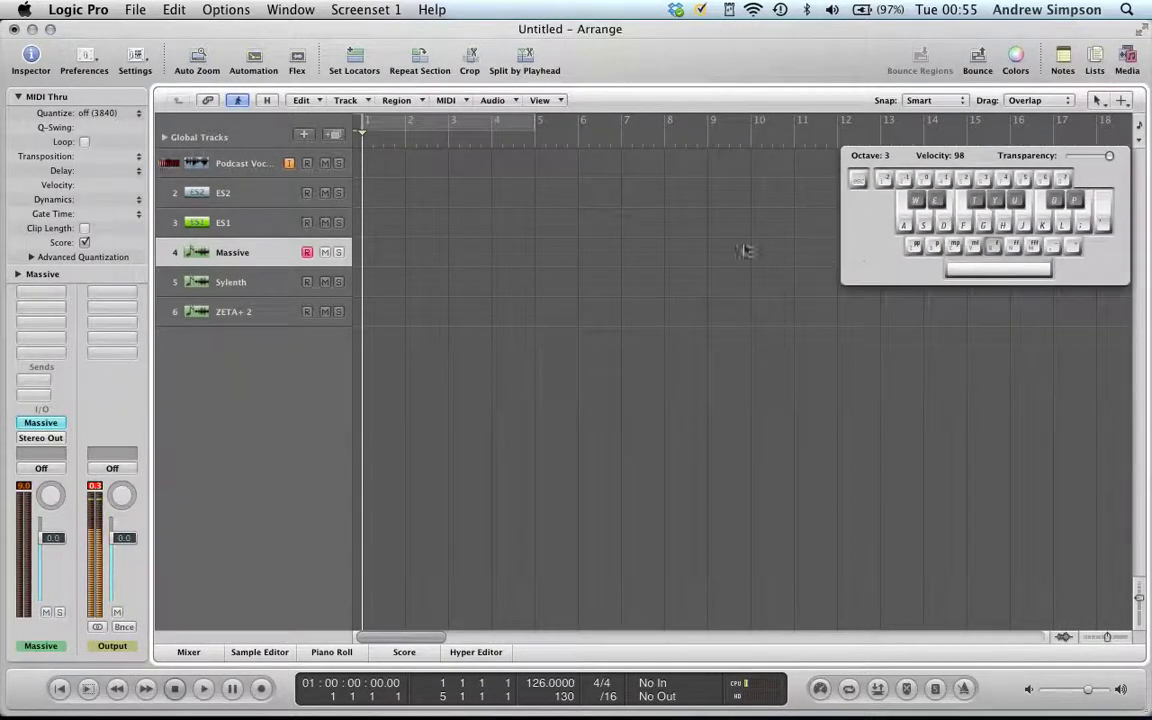
left_click_drag(918, 165, 918, 170)
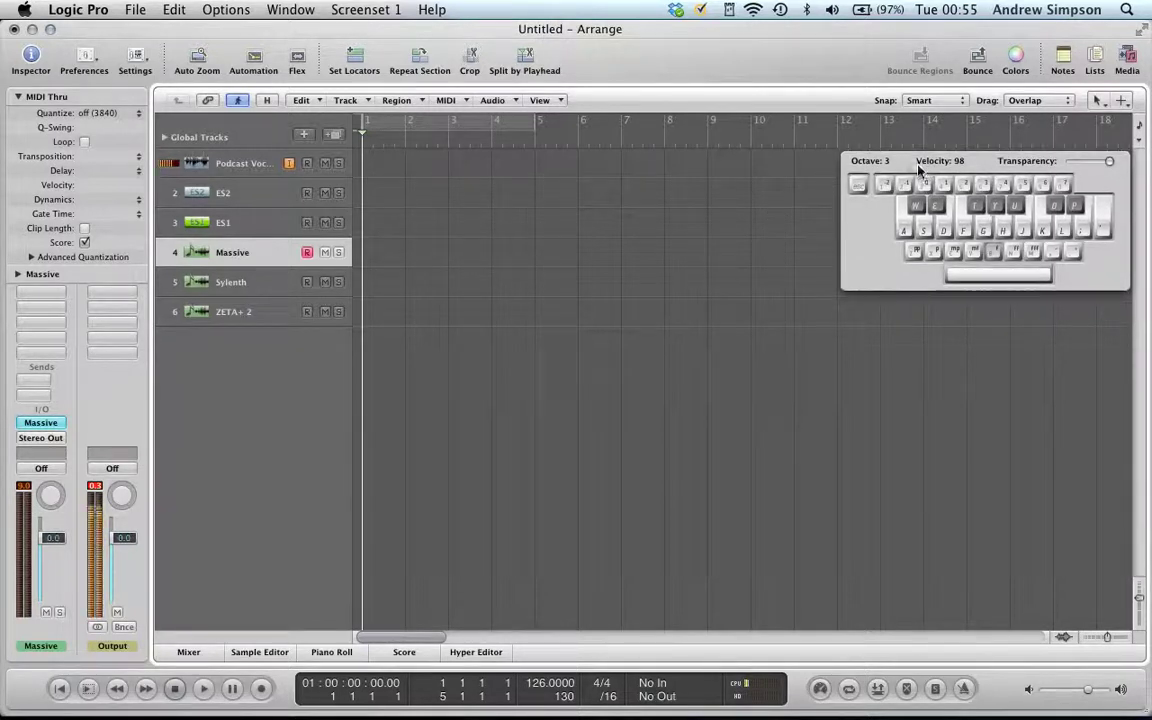